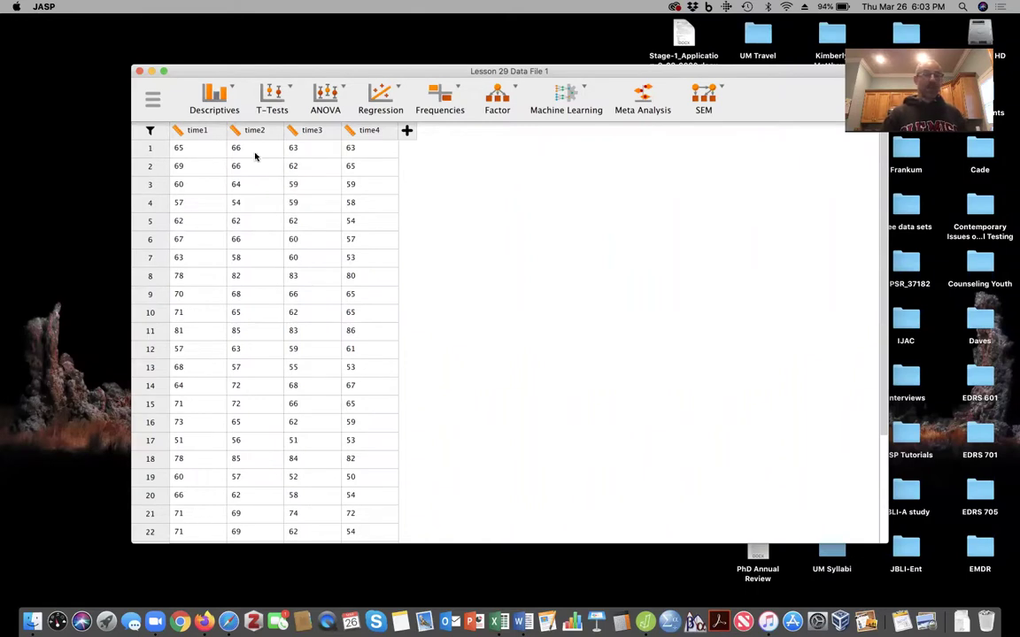
# - Start a Repeated Measures ANOVA and name its factor 'marital satisfaction over time'
pyautogui.scroll(-4, 328, 230)
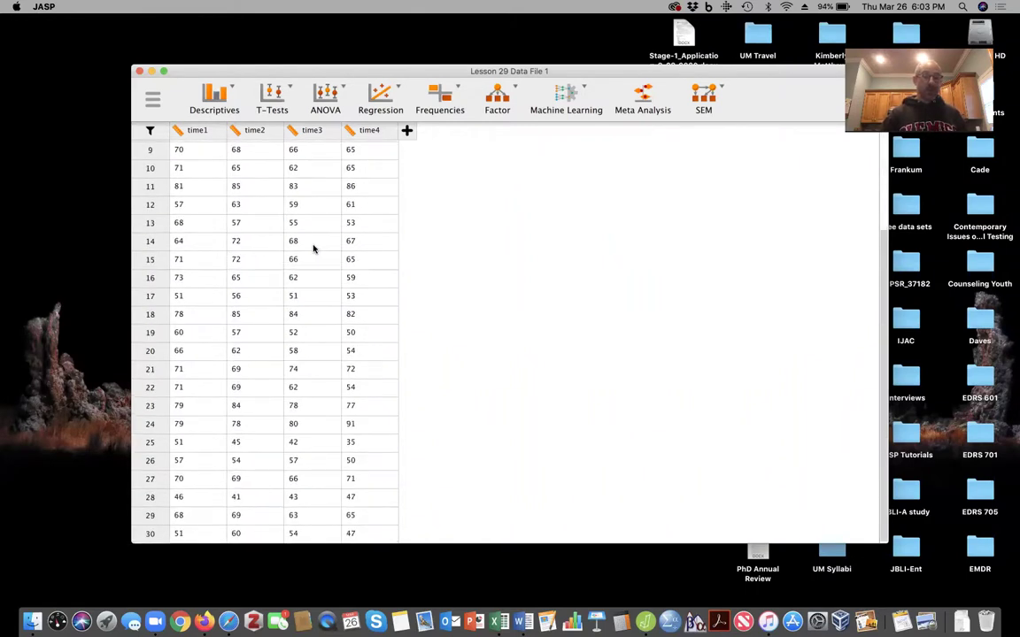
pyautogui.scroll(4, 313, 249)
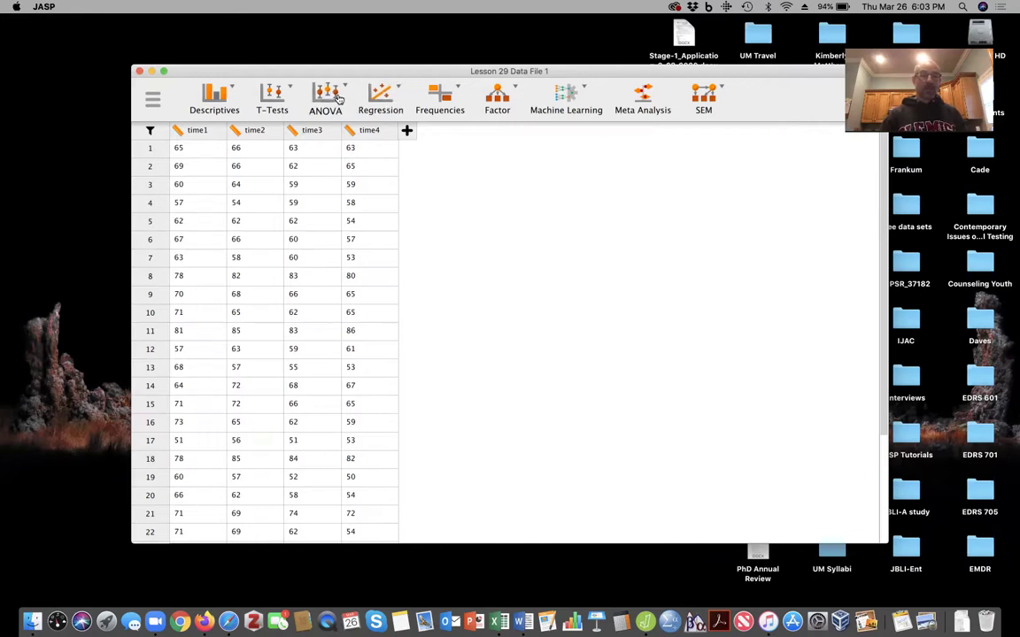
pyautogui.click(334, 100)
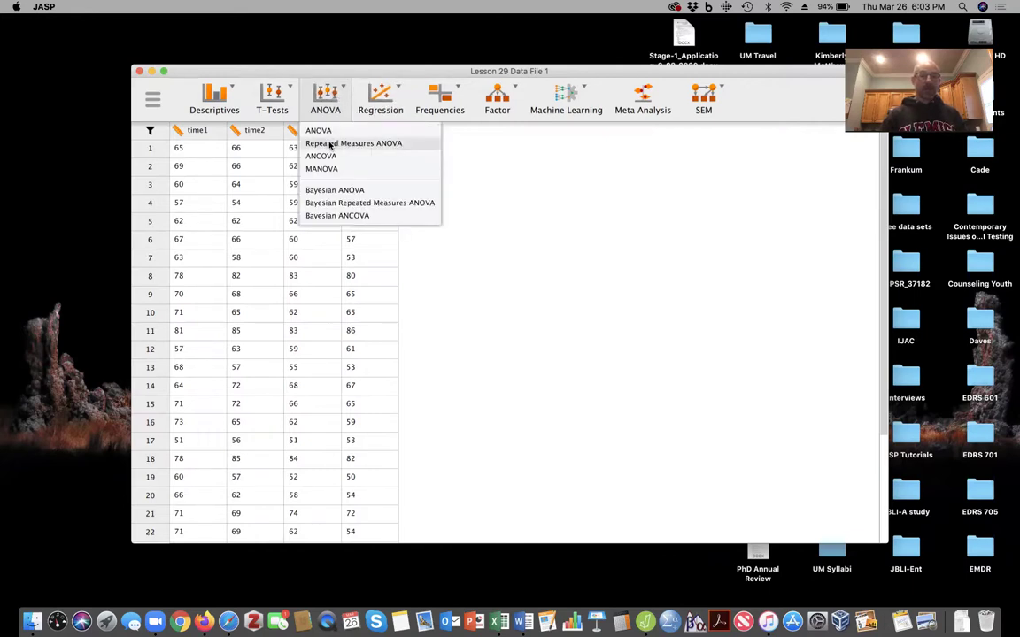
pyautogui.click(330, 145)
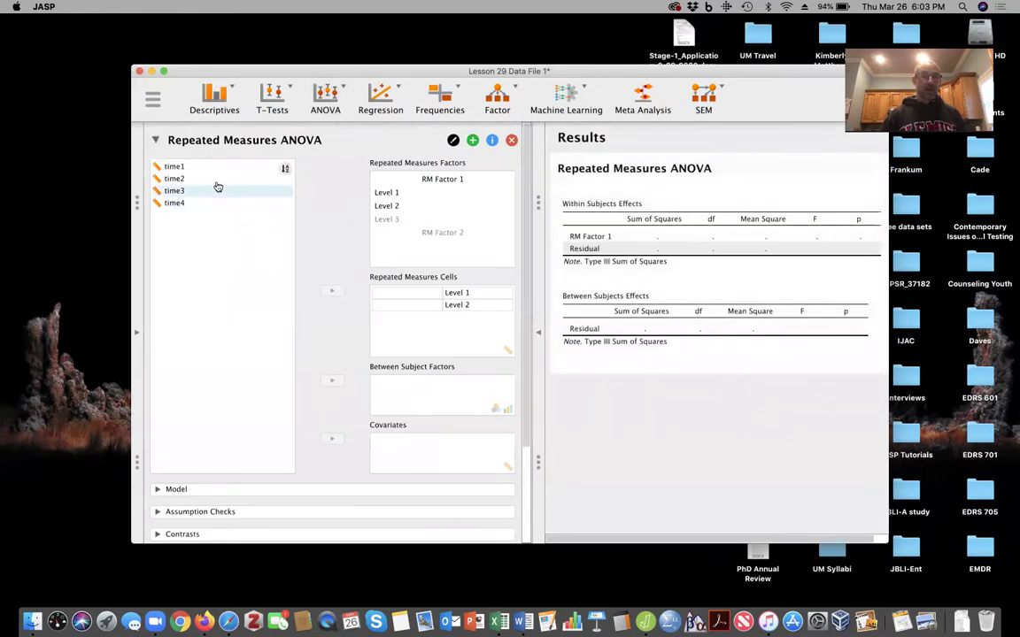
pyautogui.doubleClick(430, 180)
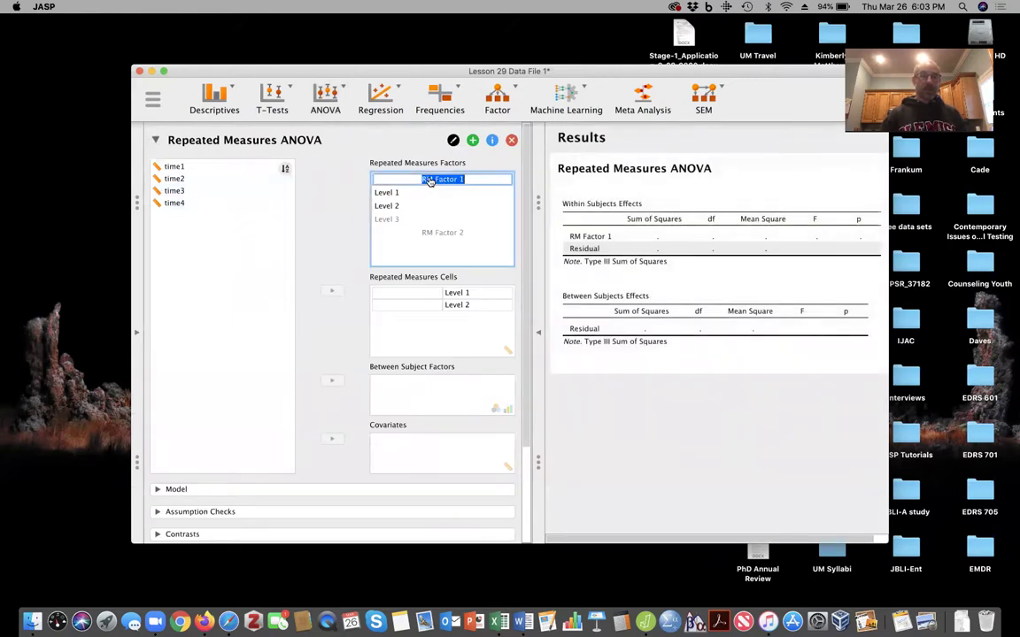
pyautogui.write('marital satisfaction')
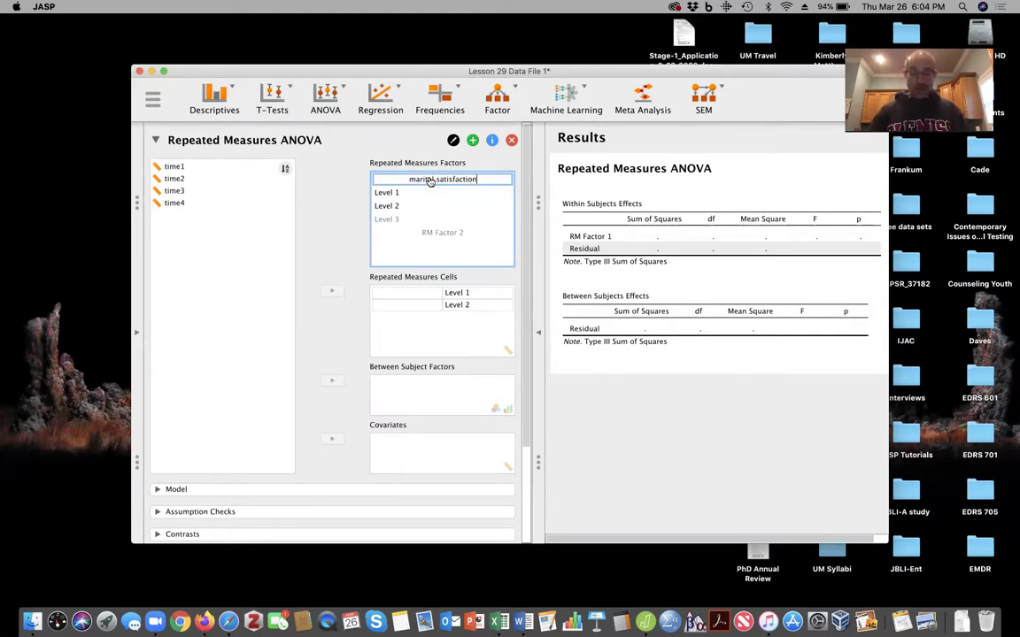
pyautogui.write(' over time')
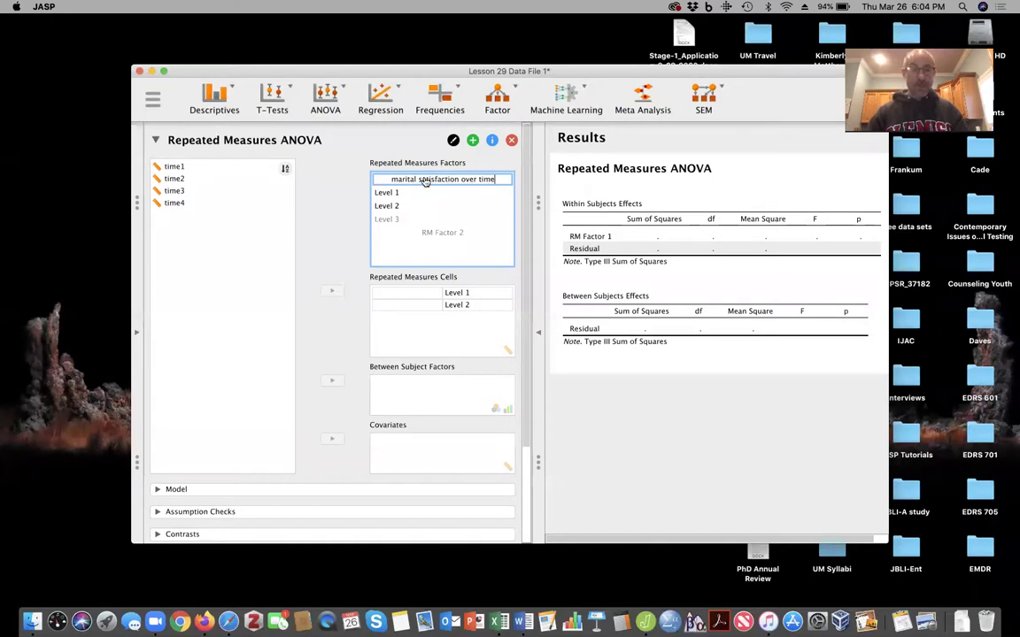
# - Rename the factor levels to just married, 5 years and 10 years
pyautogui.click(392, 195)
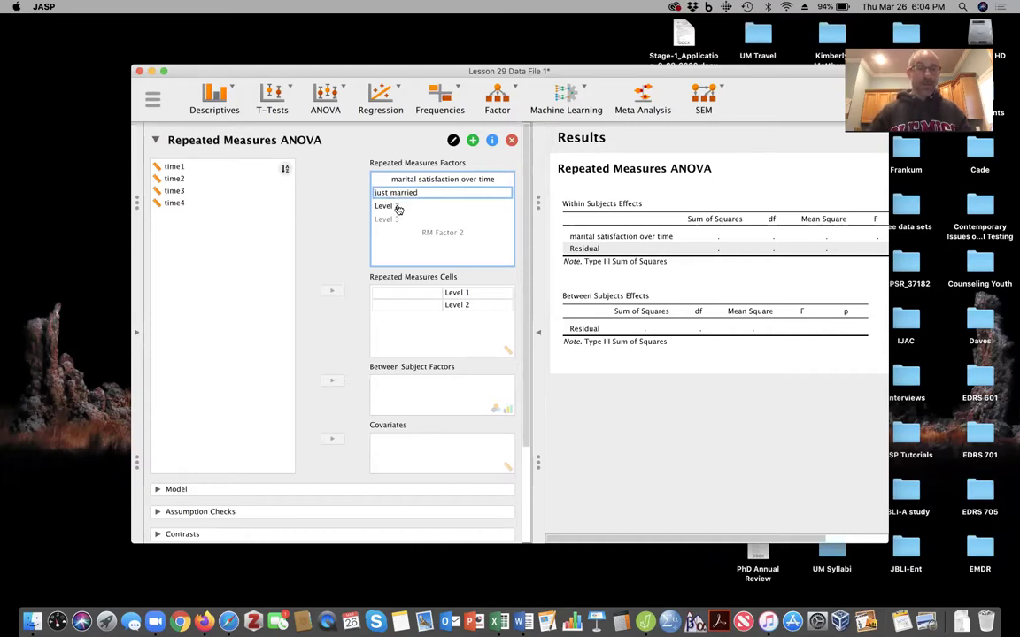
pyautogui.click(399, 206)
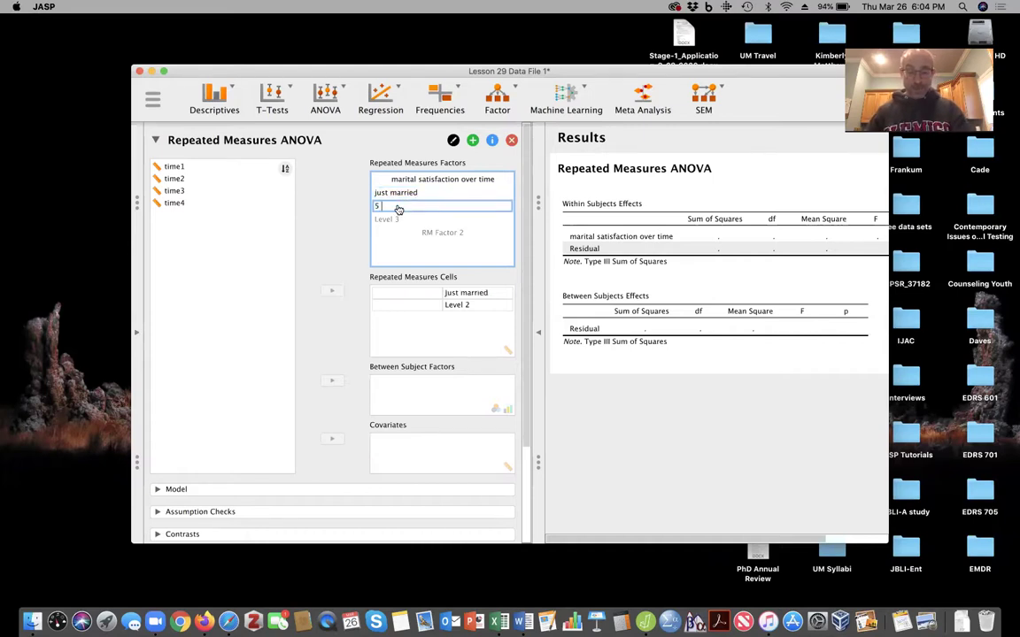
pyautogui.write('5 years')
pyautogui.click(394, 220)
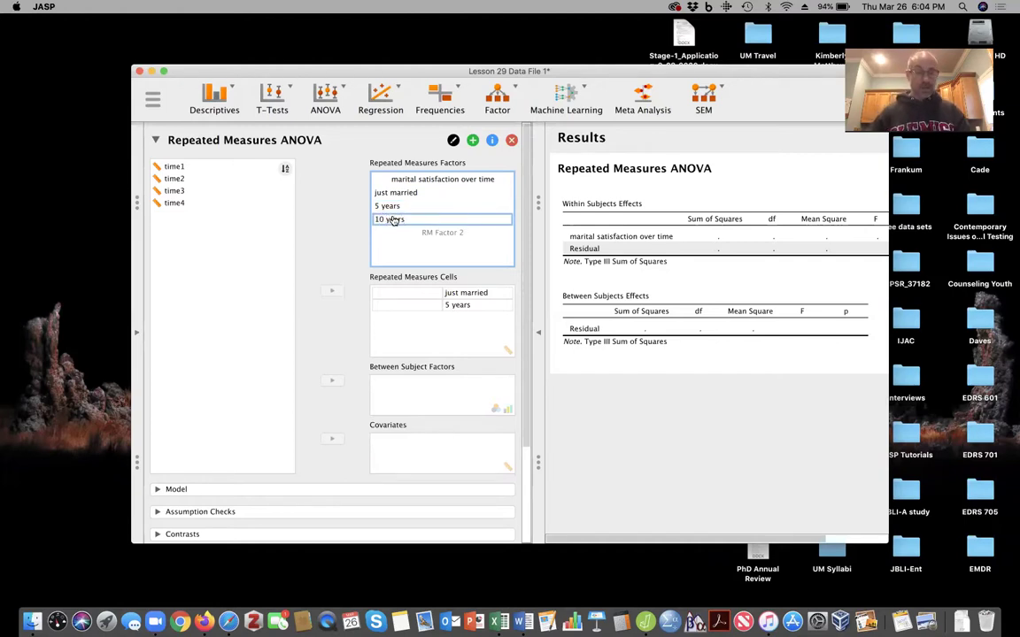
pyautogui.write('10 years')
pyautogui.press('Return')
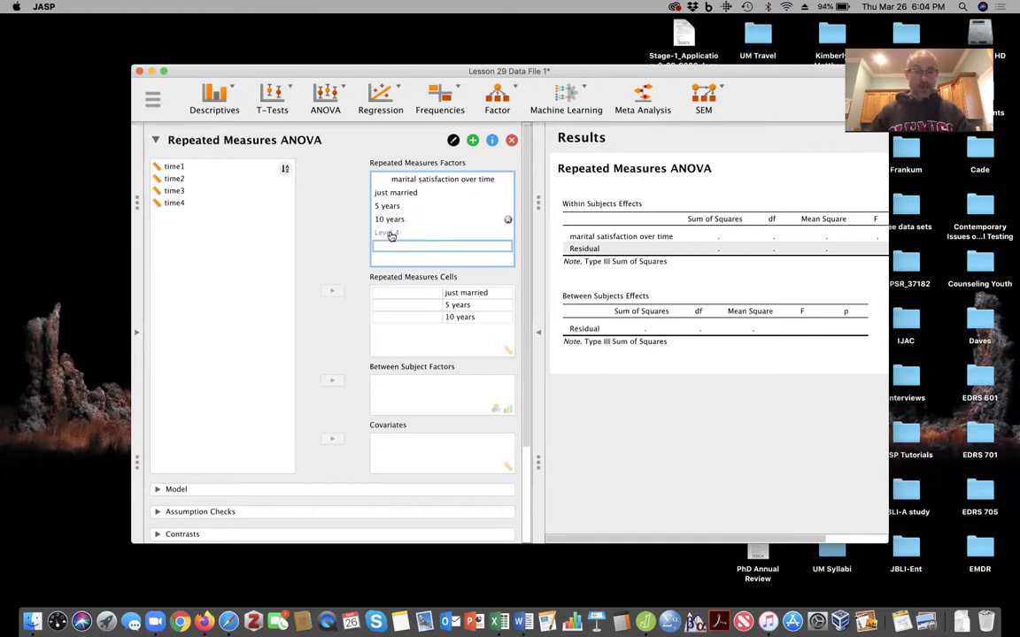
pyautogui.click(390, 234)
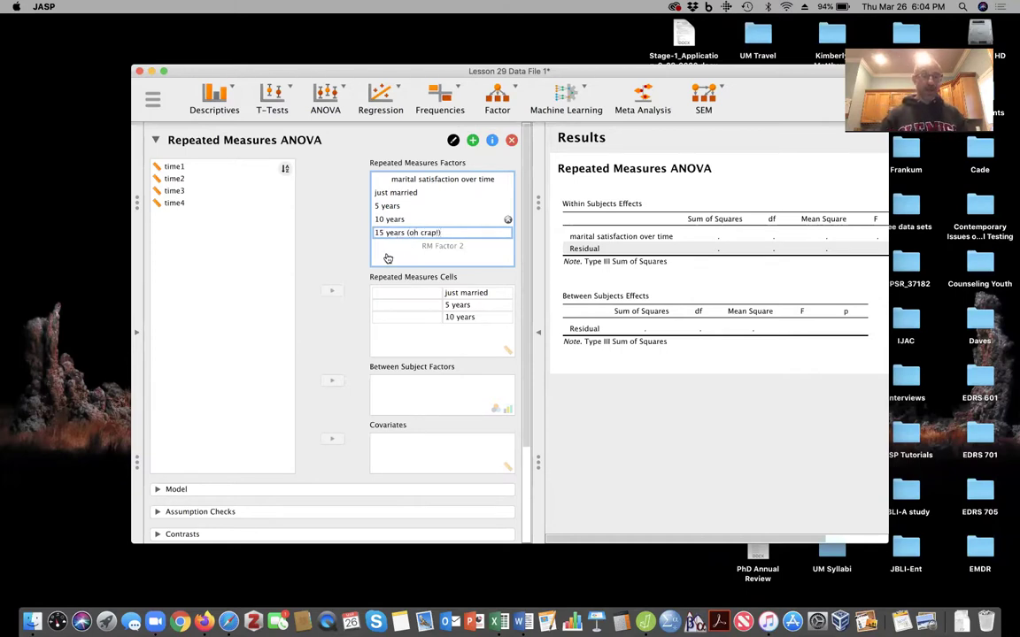
# - Assign time1 through time4 to the four repeated measures cells
pyautogui.click(177, 167)
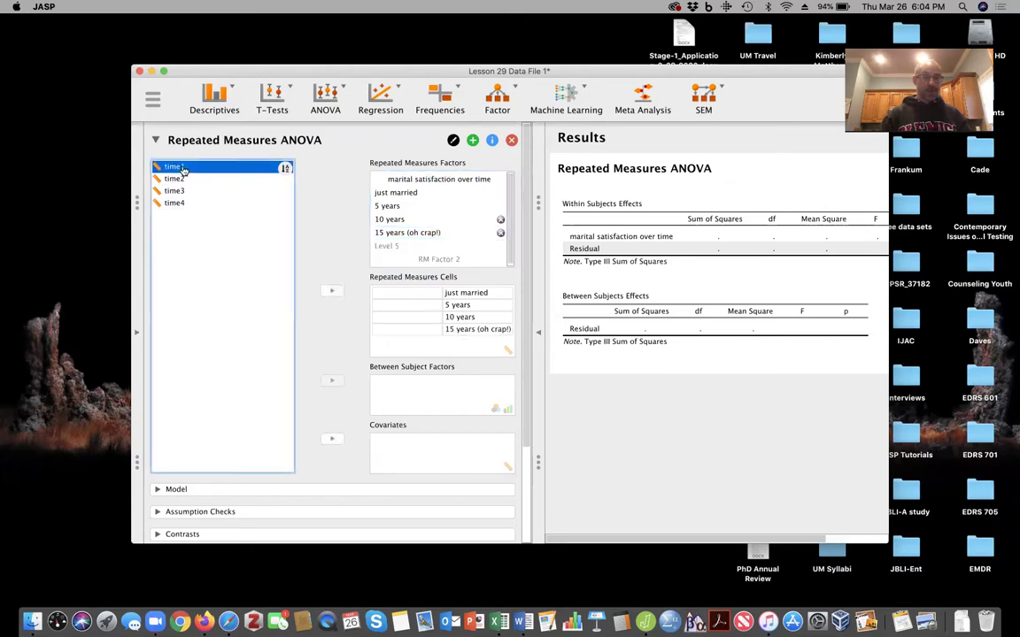
pyautogui.hotkey('shift', 'Down')
pyautogui.hotkey('shift', 'Down')
pyautogui.hotkey('shift', 'Down')
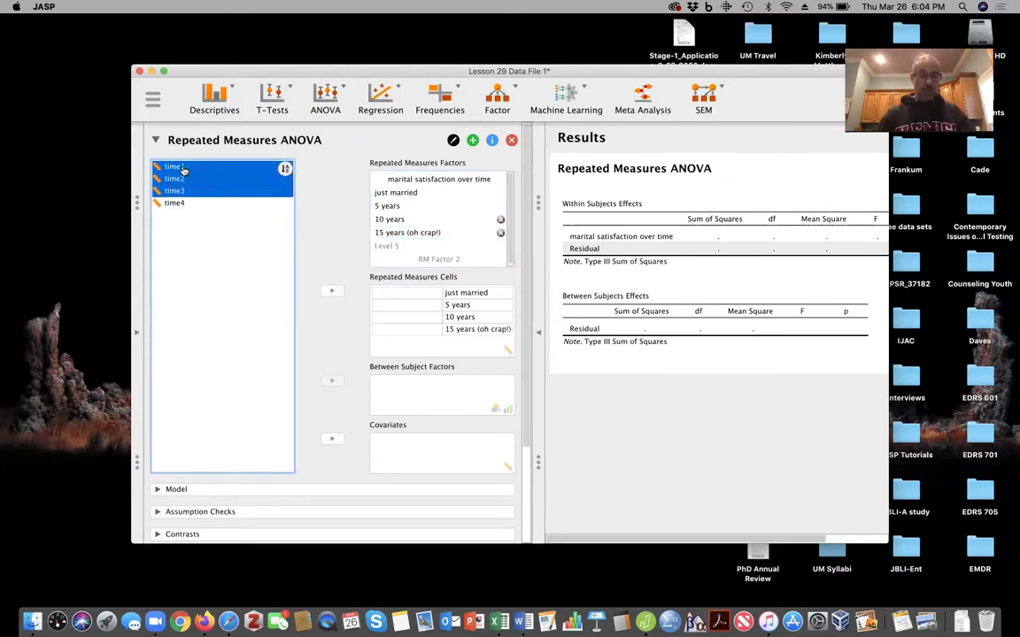
pyautogui.click(335, 292)
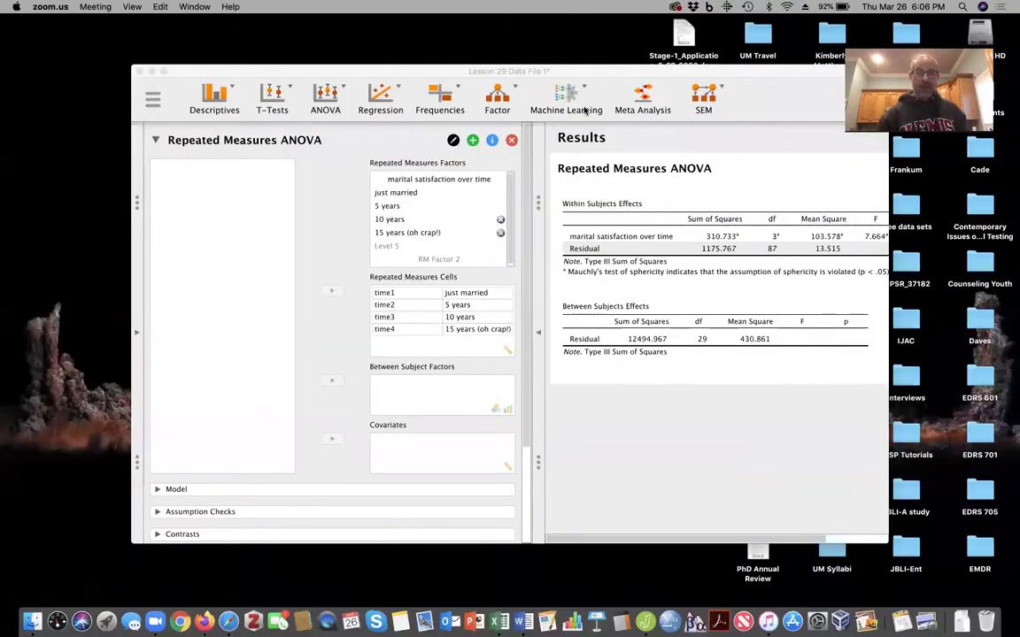
# - Turn on sphericity tests plus Greenhouse-Geisser and Huynh-Feldt sphericity corrections
pyautogui.moveTo(627, 85); pyautogui.dragTo(578, 68)
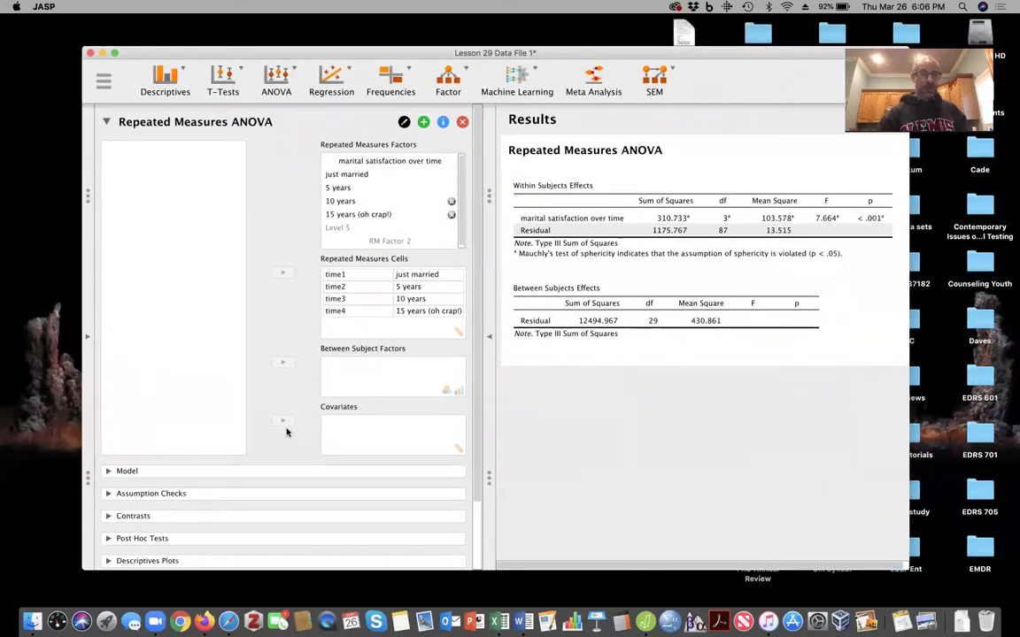
pyautogui.scroll(-3, 245, 444)
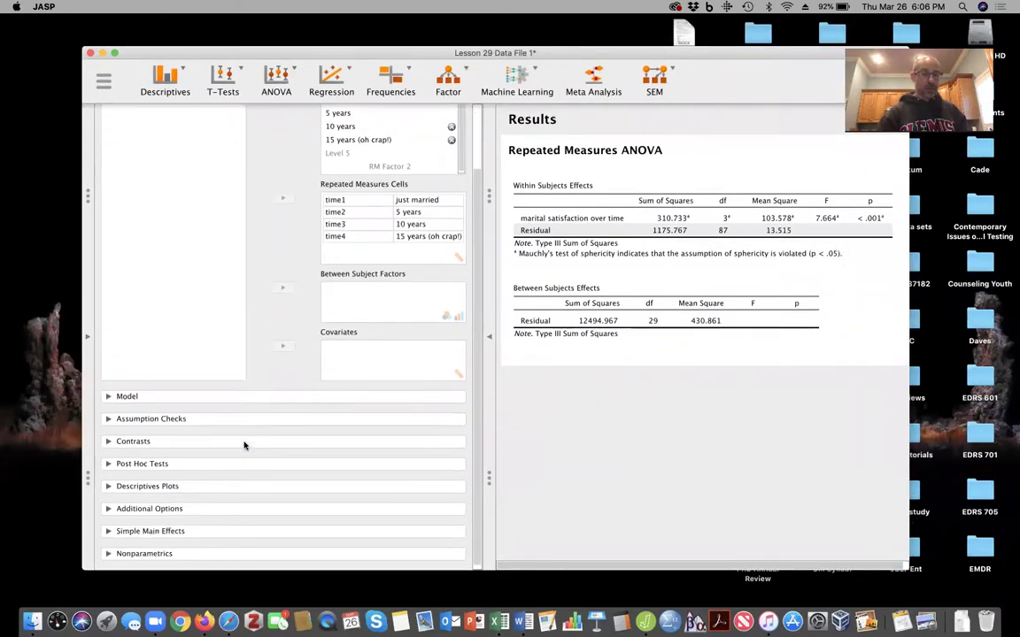
pyautogui.click(109, 417)
pyautogui.click(107, 439)
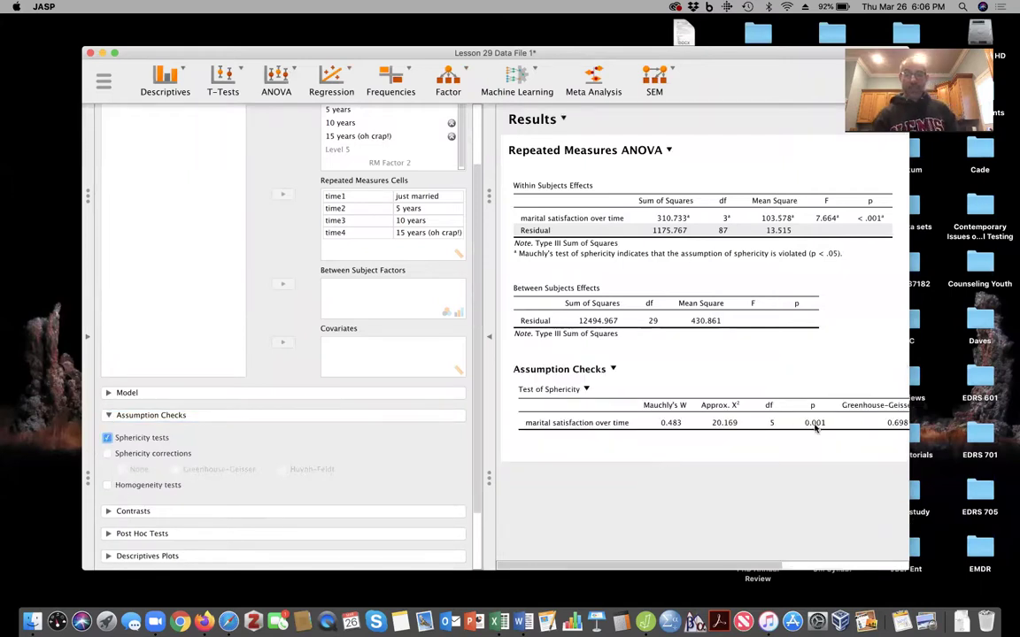
pyautogui.click(489, 340)
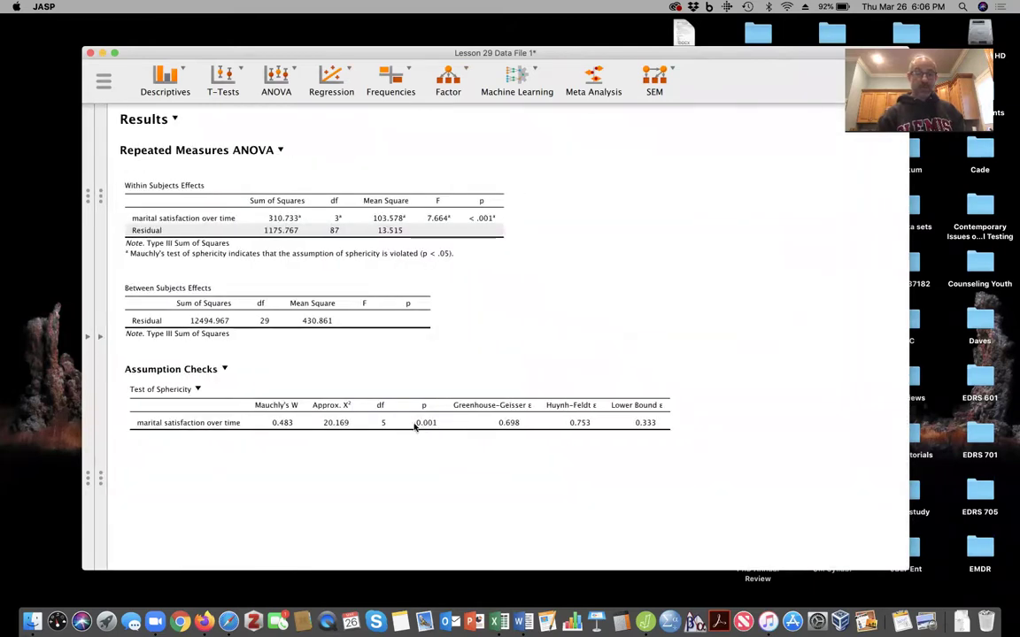
pyautogui.click(103, 337)
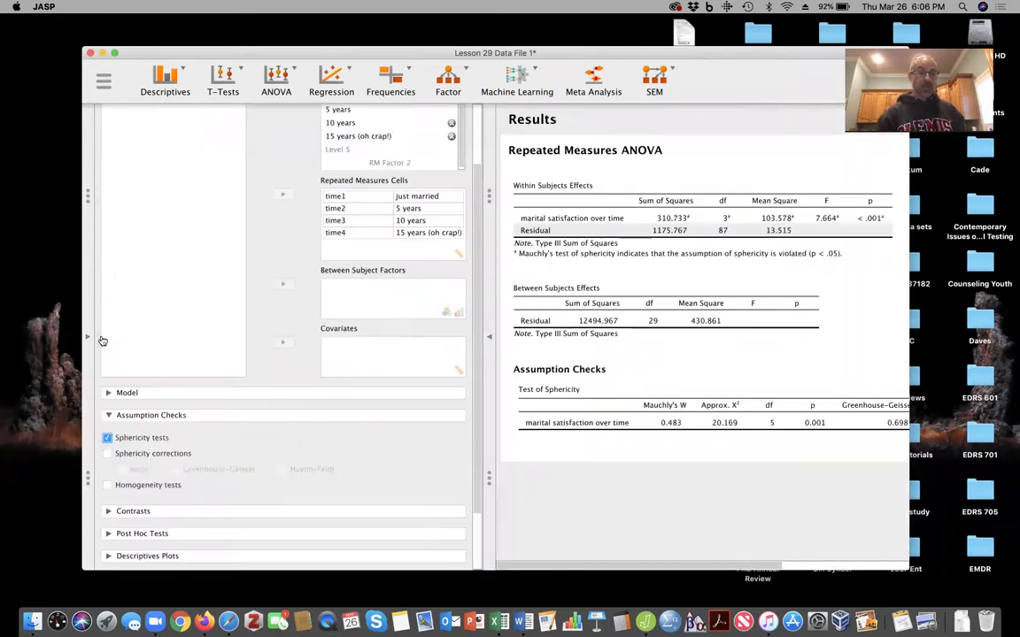
pyautogui.click(107, 455)
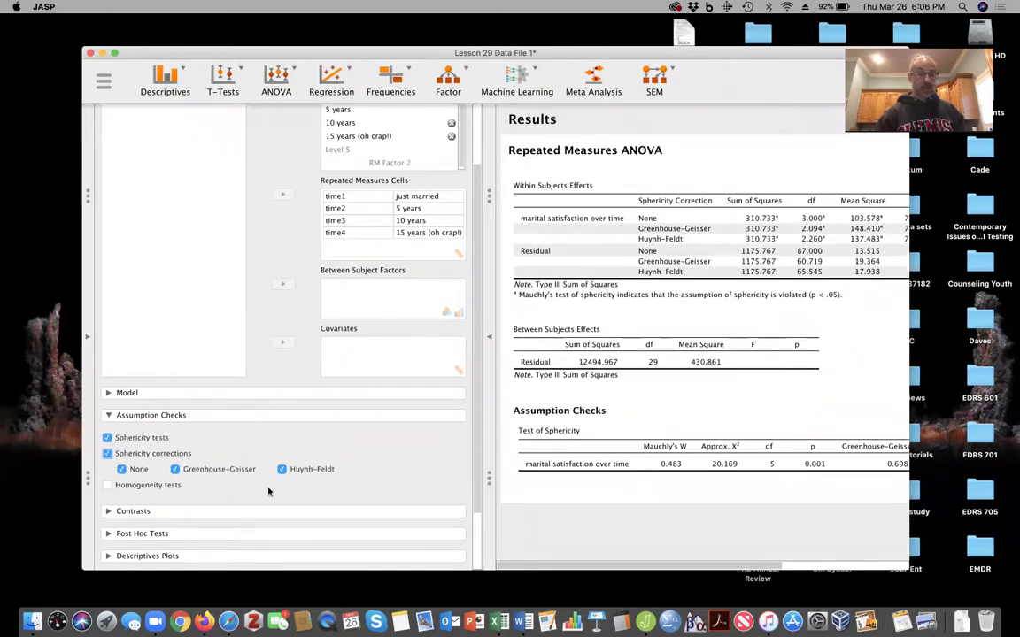
pyautogui.scroll(-3, 268, 493)
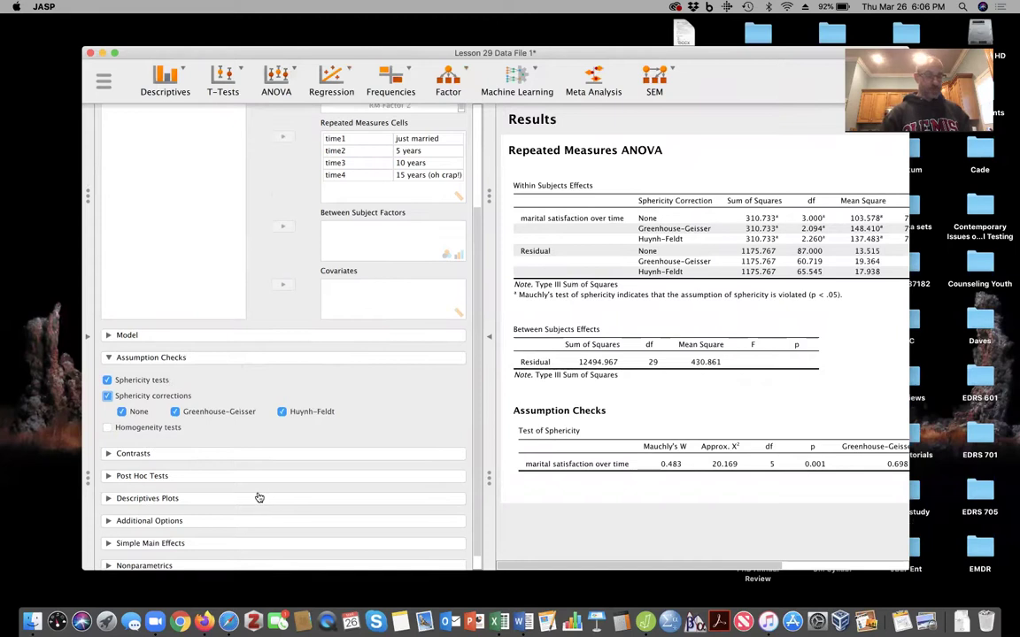
pyautogui.scroll(-1, 259, 497)
# - Add marginal means for the marital satisfaction over time factor
pyautogui.click(108, 506)
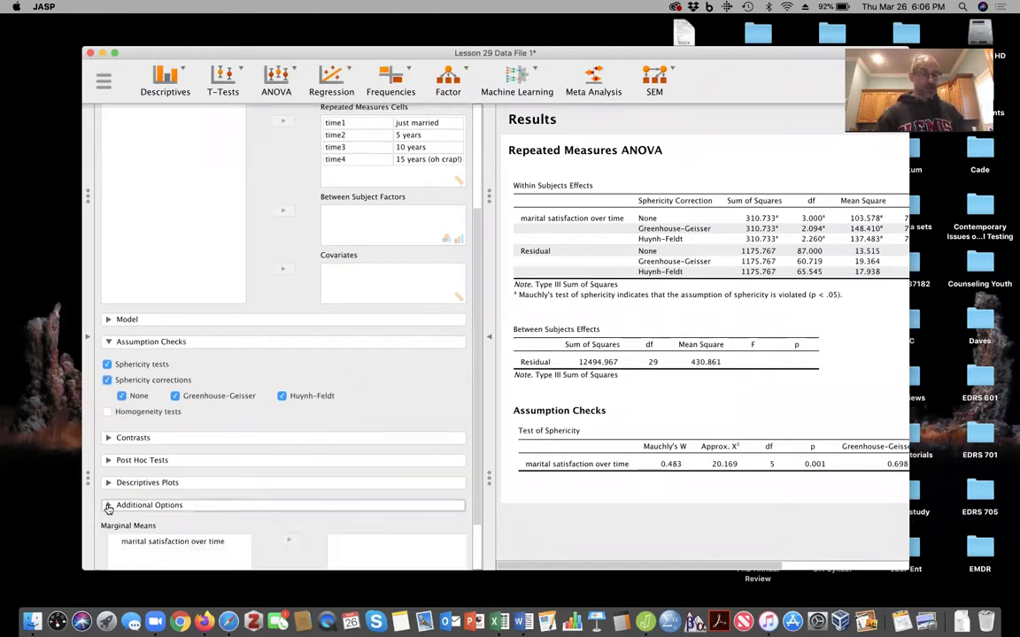
pyautogui.scroll(-2, 180, 517)
pyautogui.click(180, 517)
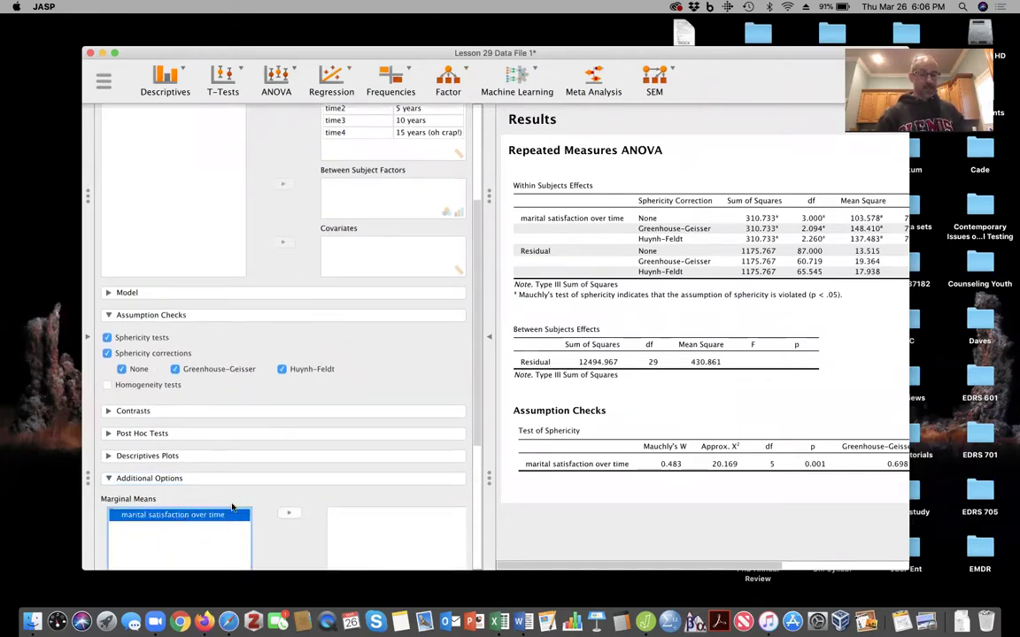
pyautogui.click(288, 512)
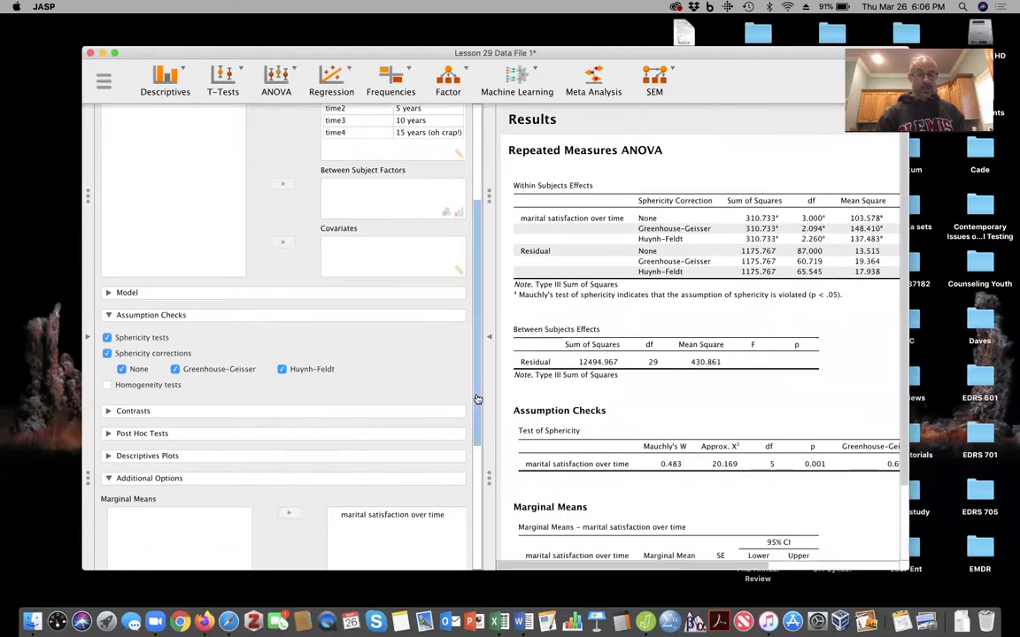
pyautogui.scroll(-15, 443, 443)
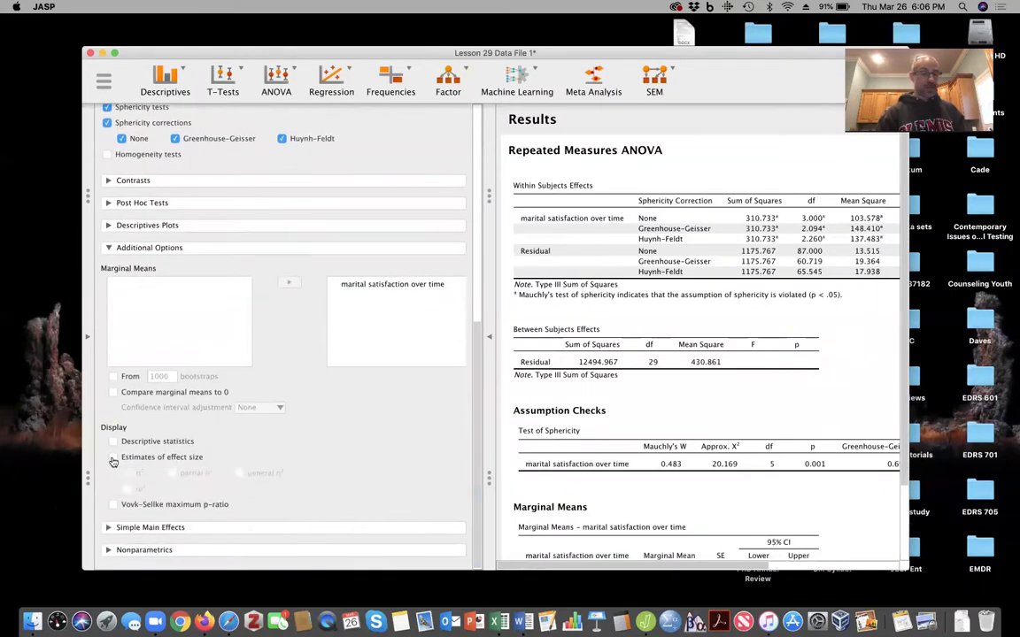
# - Turn on descriptive statistics and partial η² effect sizes, dropping plain η²
pyautogui.click(112, 456)
pyautogui.click(113, 442)
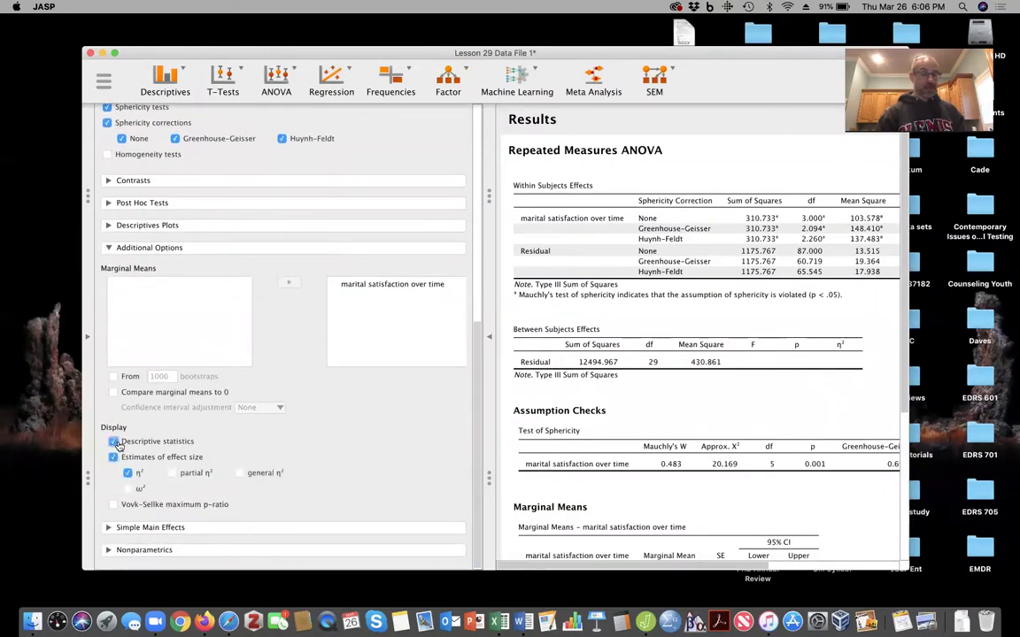
pyautogui.click(171, 473)
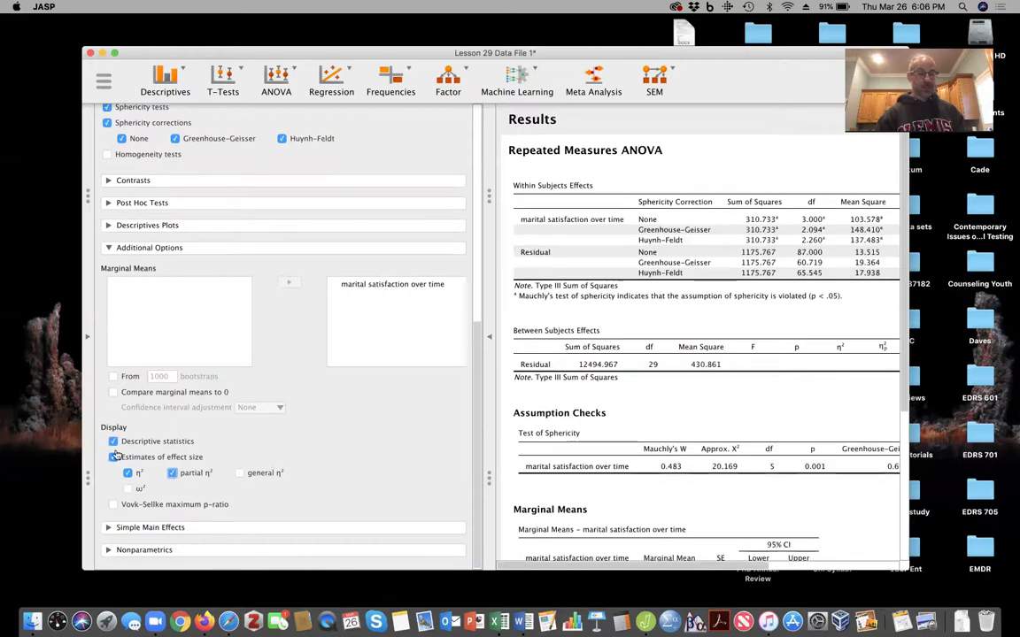
pyautogui.click(127, 473)
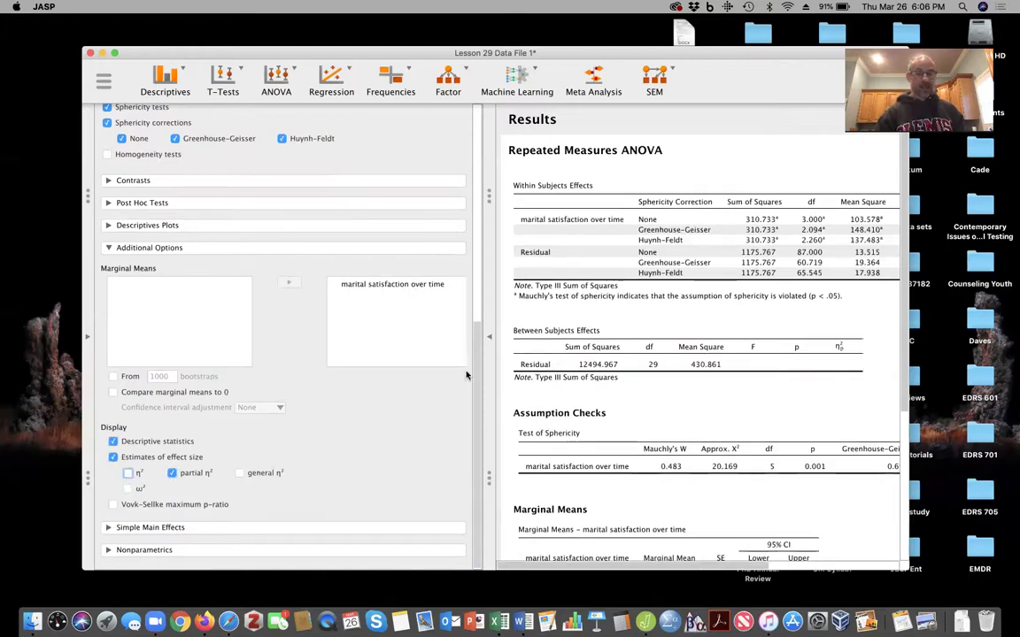
pyautogui.moveTo(468, 359); pyautogui.dragTo(469, 270)
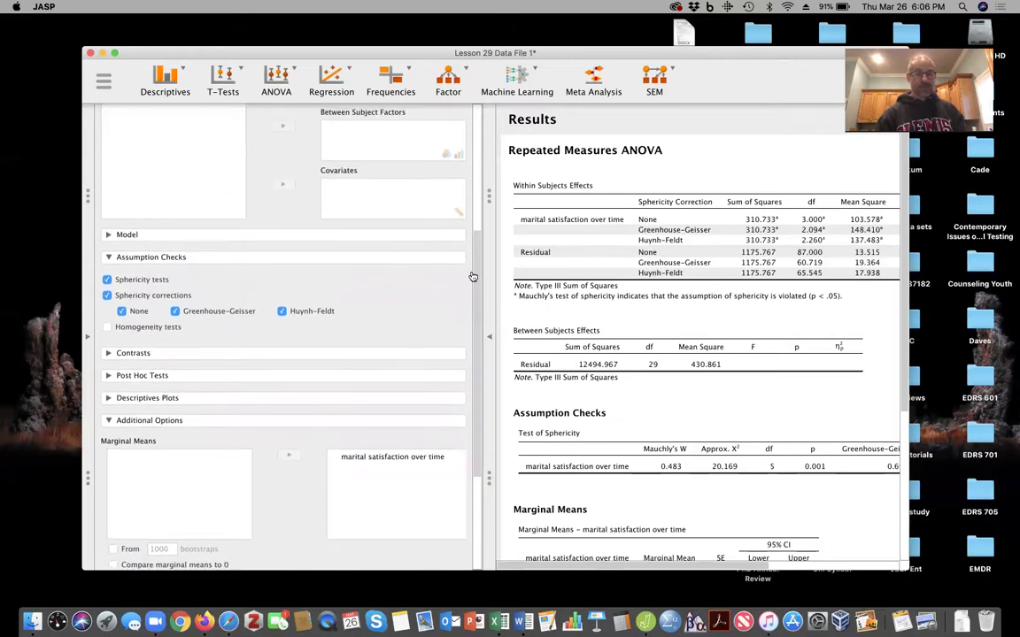
pyautogui.click(492, 340)
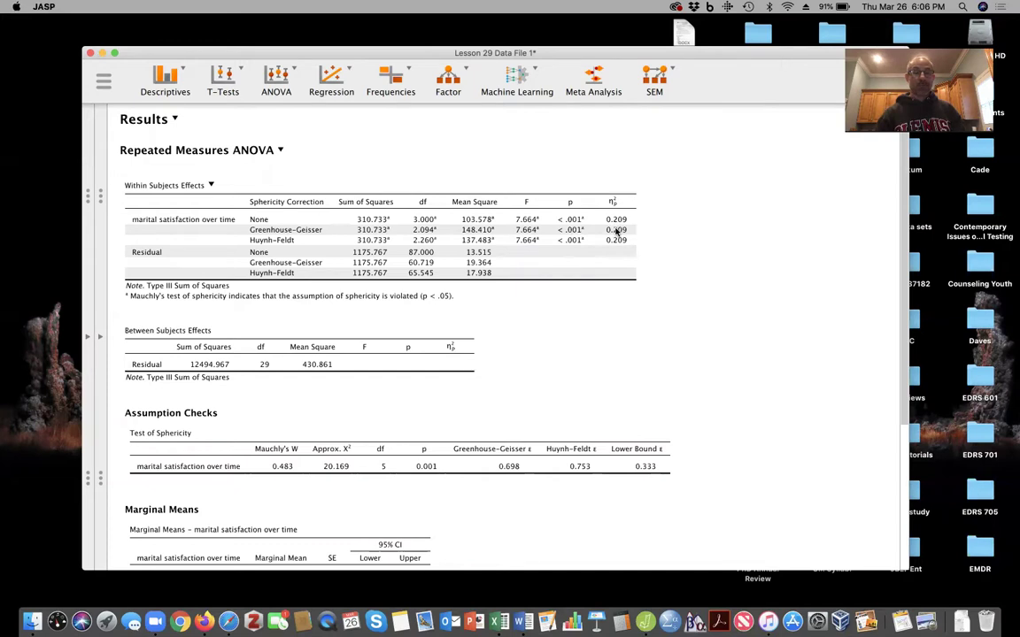
pyautogui.click(101, 337)
pyautogui.scroll(-3, 134, 375)
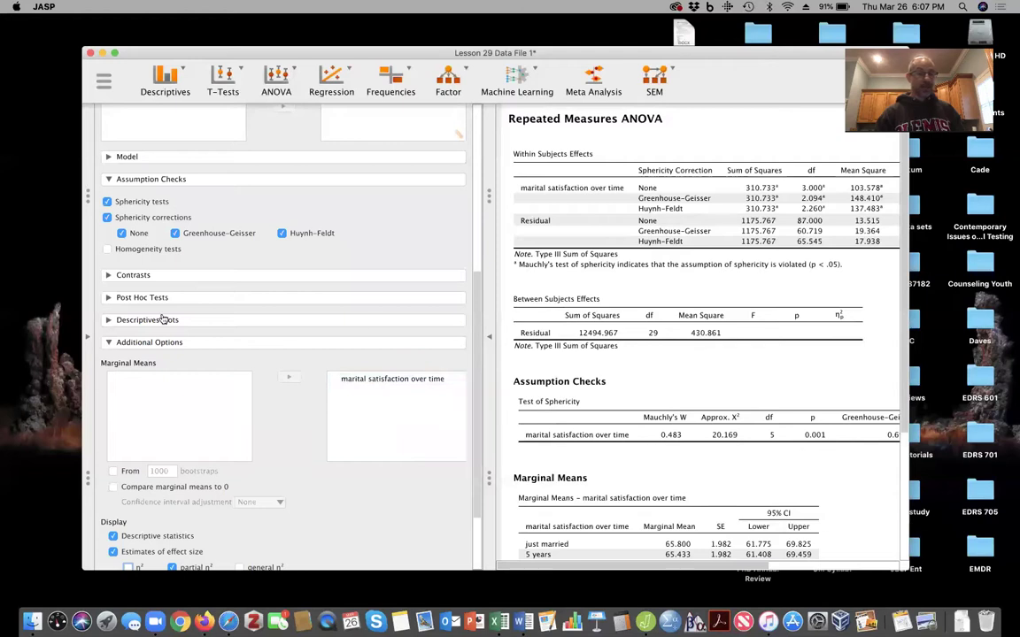
# - Run post hoc comparisons across time with 95% CIs, effect sizes and Bonferroni instead of Holm
pyautogui.click(119, 299)
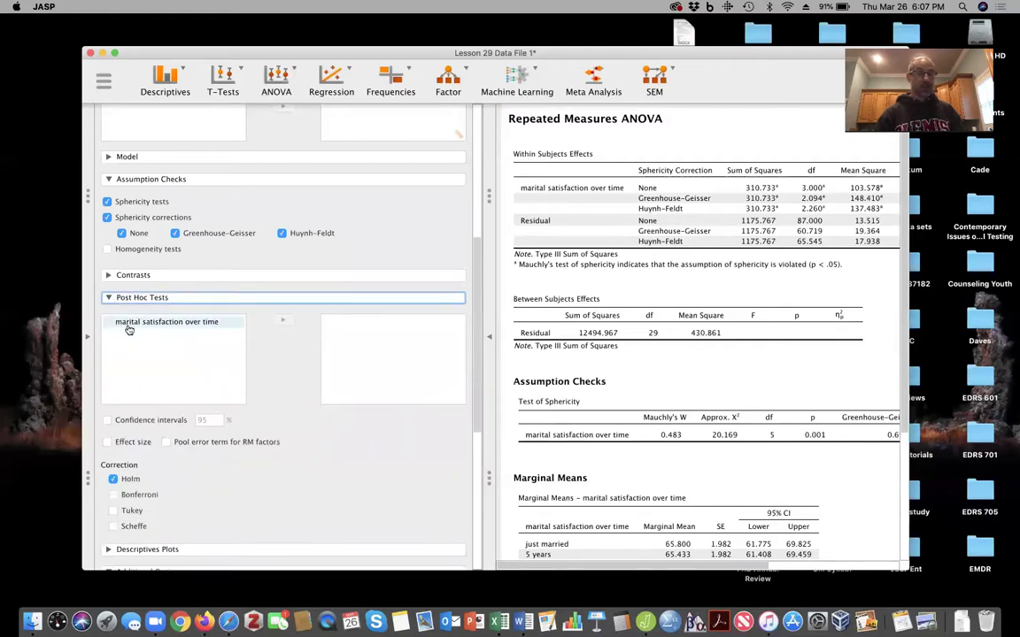
pyautogui.click(202, 322)
pyautogui.click(282, 320)
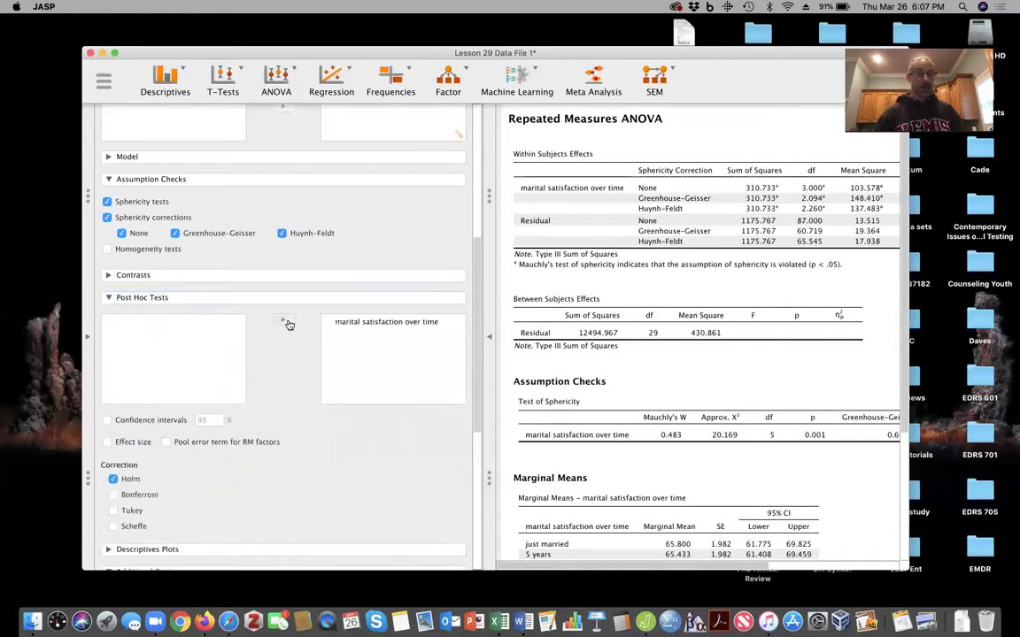
pyautogui.click(108, 421)
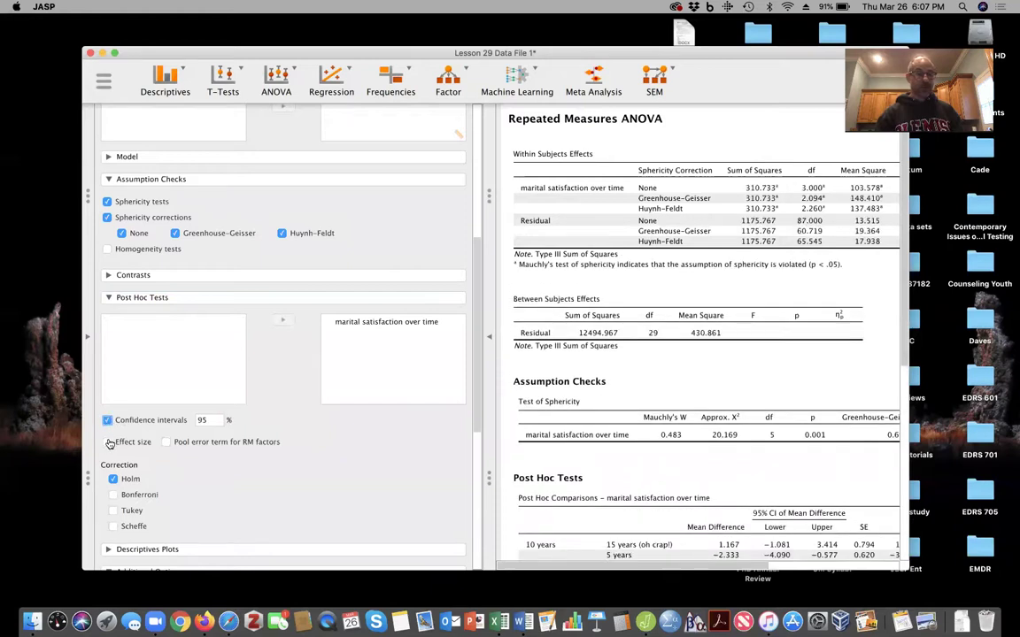
pyautogui.click(108, 442)
pyautogui.click(113, 479)
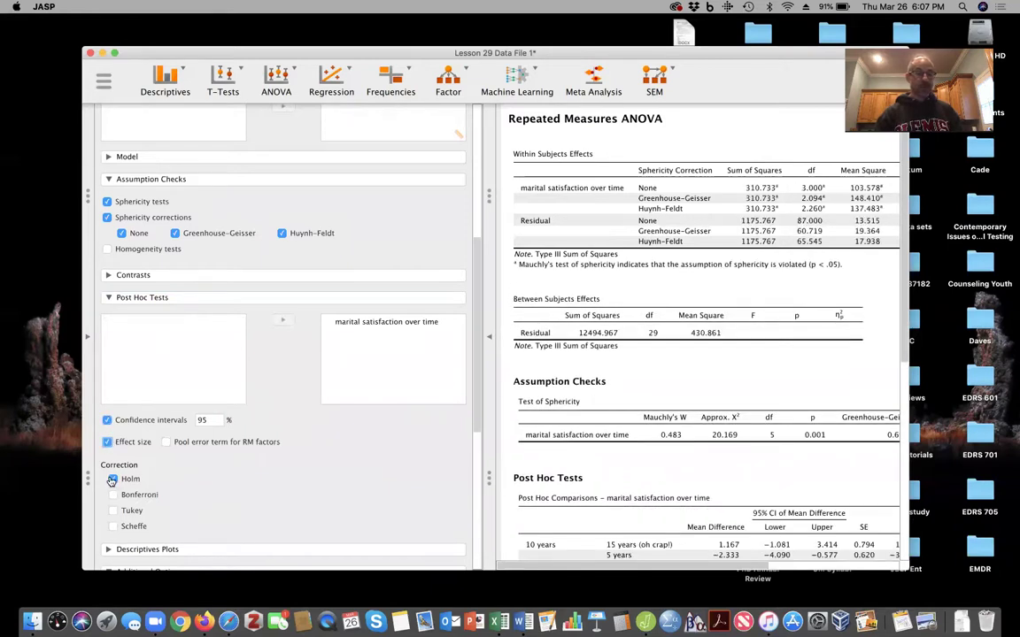
pyautogui.click(114, 496)
pyautogui.click(490, 341)
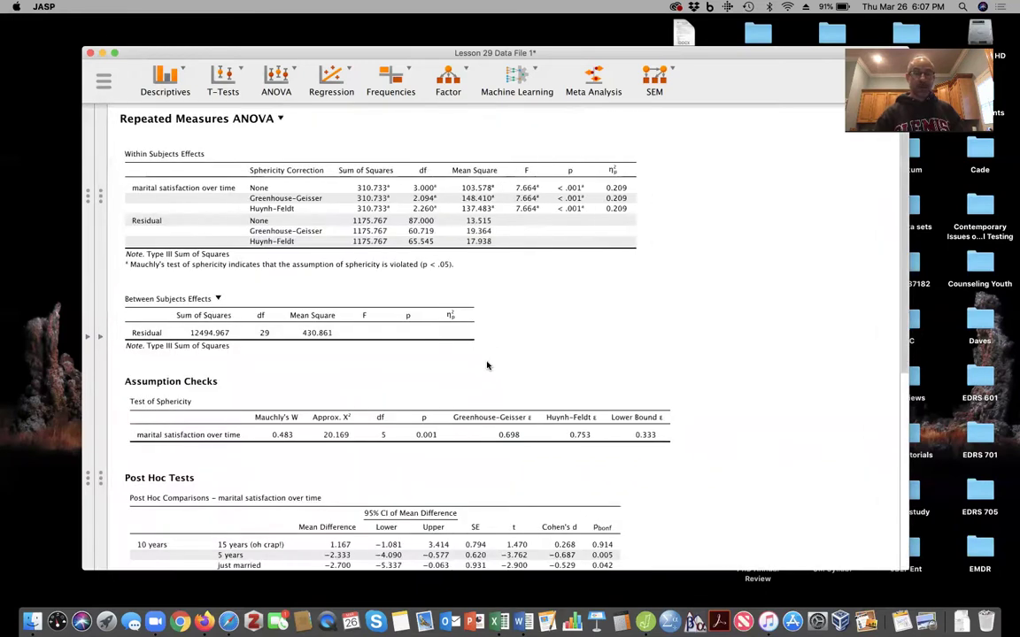
pyautogui.scroll(-4, 496, 372)
pyautogui.scroll(-3, 509, 383)
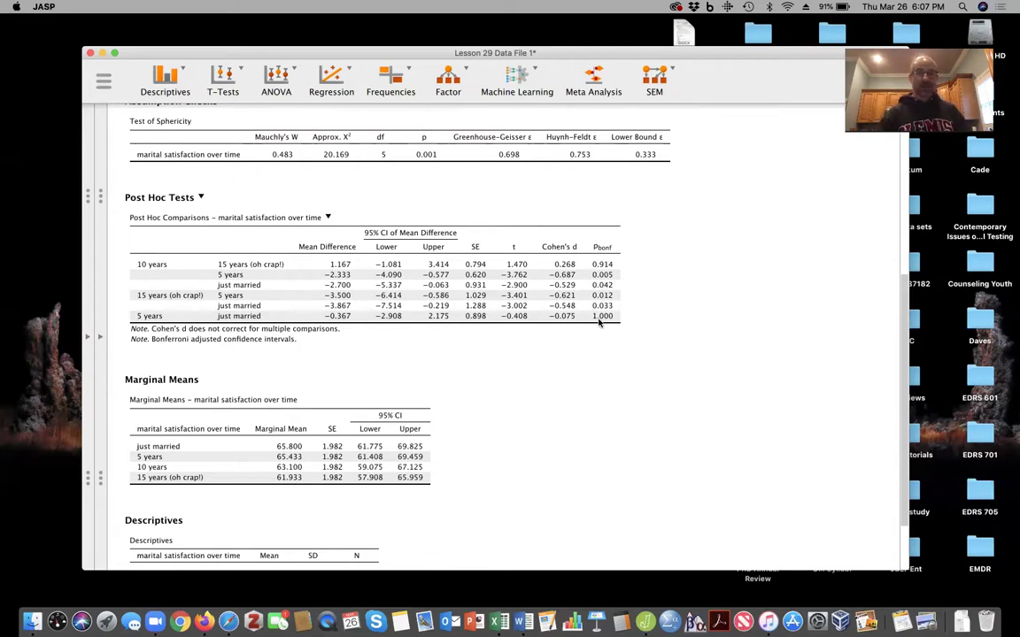
pyautogui.scroll(10, 599, 323)
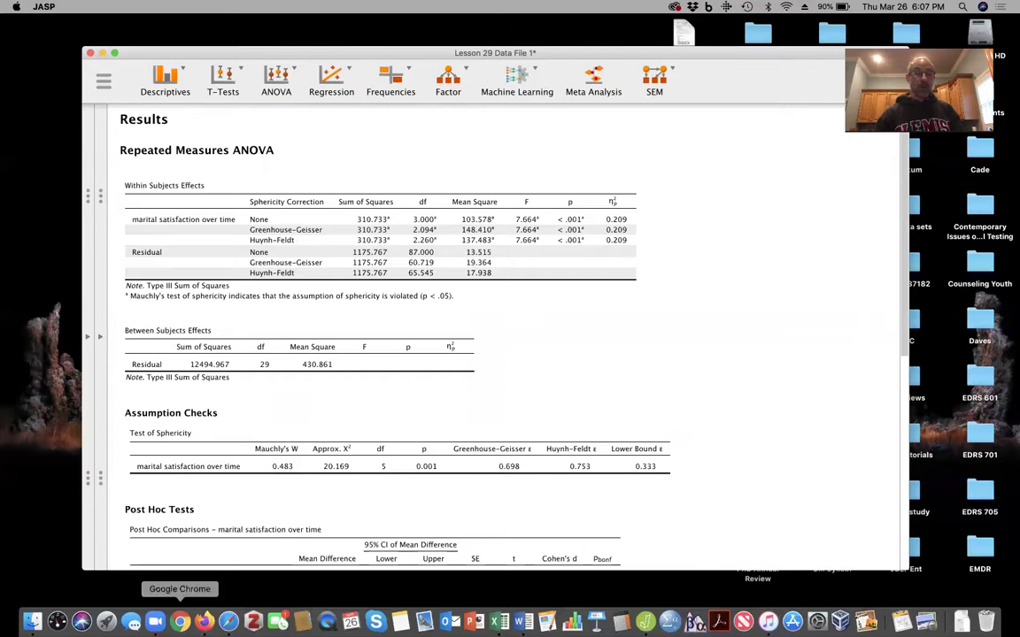
# - In Firefox, open the Research Methods and Statistics page and scroll to its helpful links
pyautogui.click(204, 622)
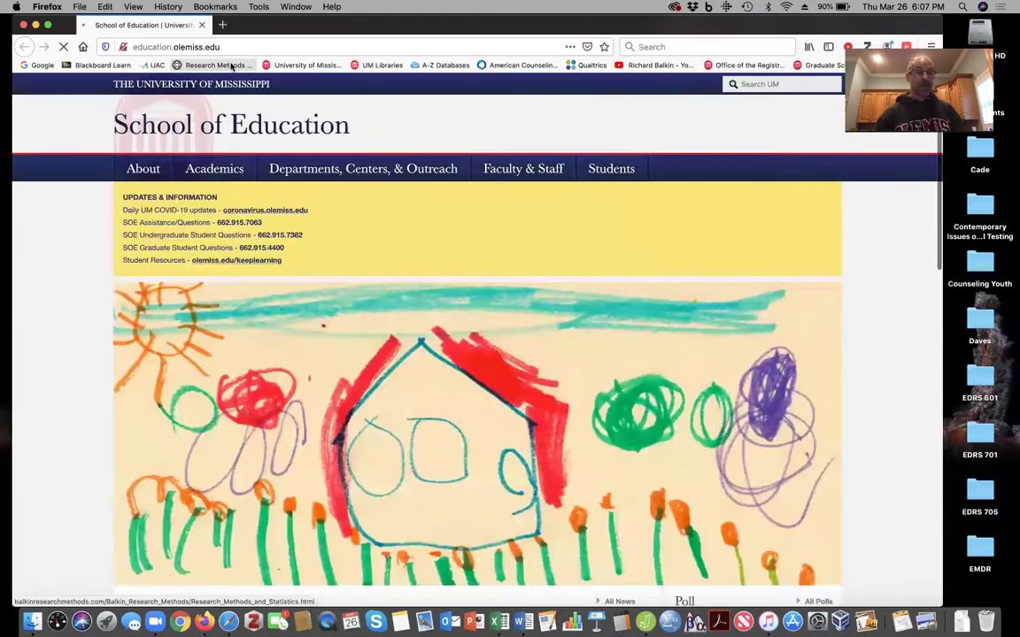
pyautogui.click(232, 66)
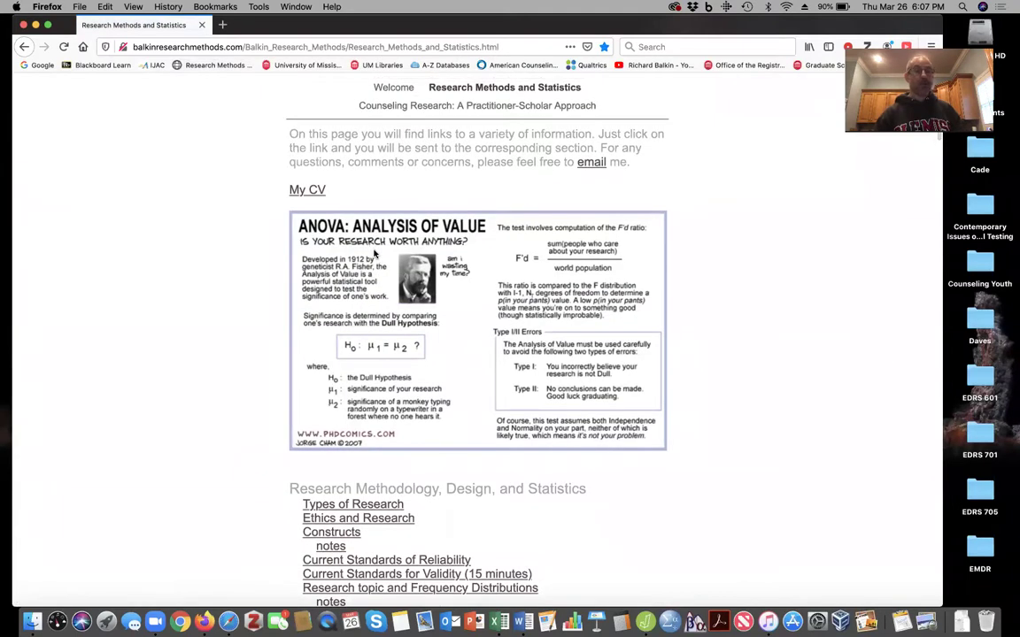
pyautogui.scroll(-20, 374, 254)
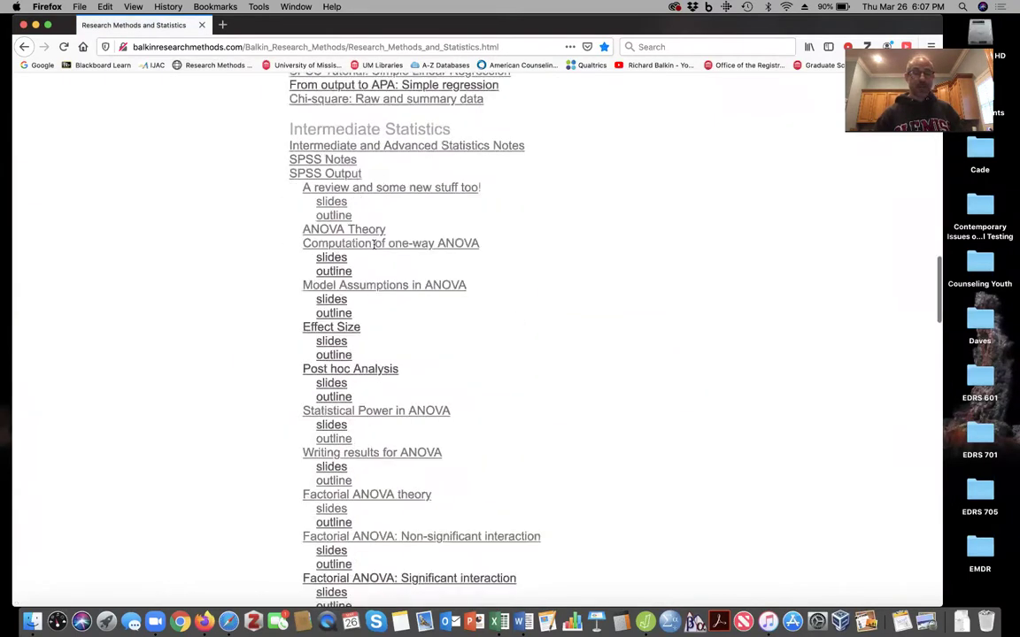
pyautogui.scroll(-15, 375, 249)
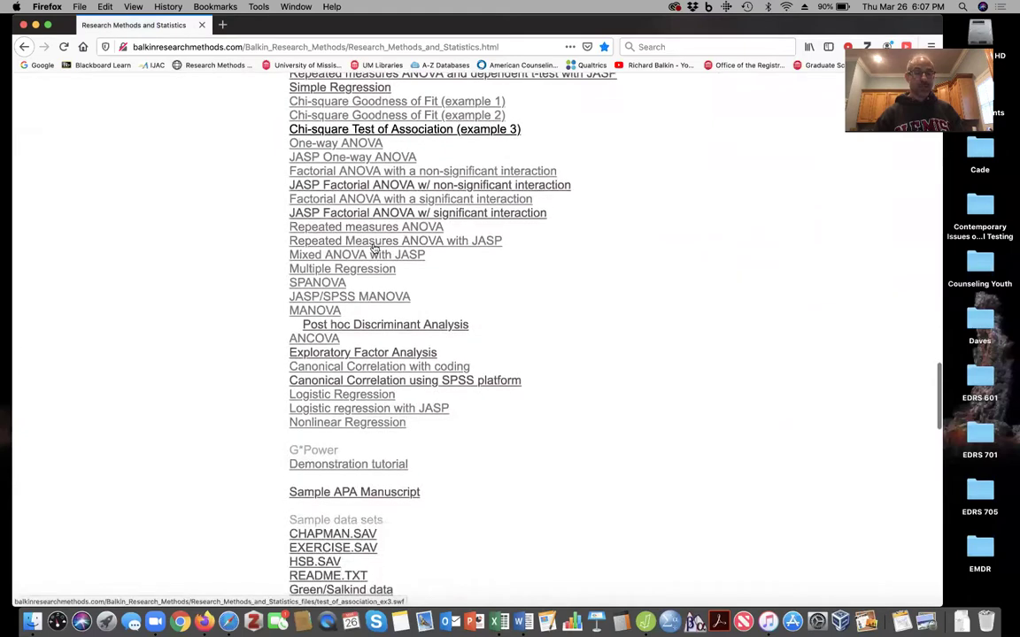
pyautogui.scroll(3, 374, 249)
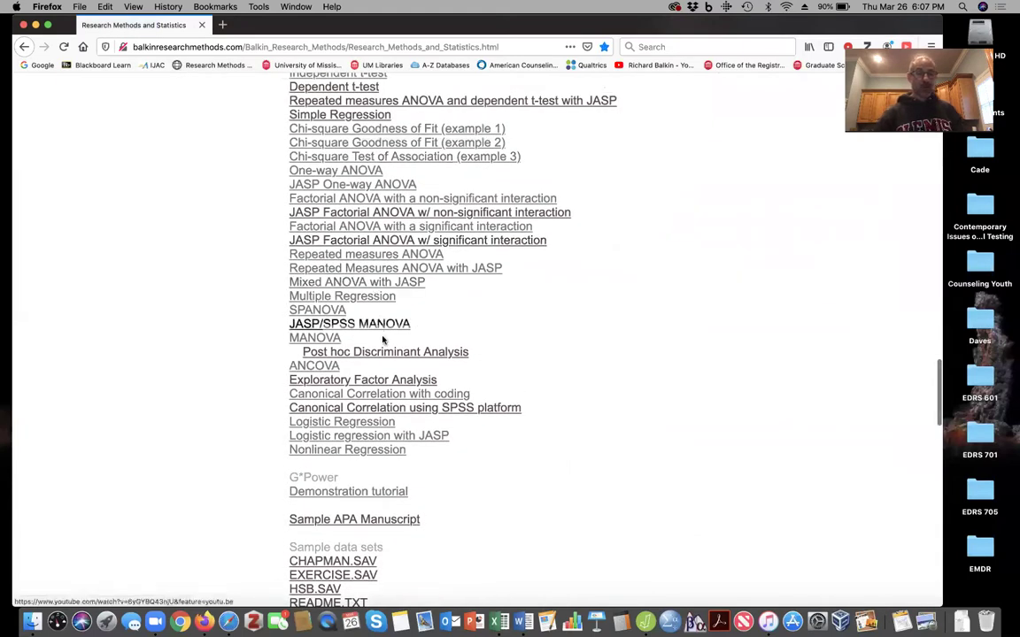
pyautogui.scroll(-15, 470, 384)
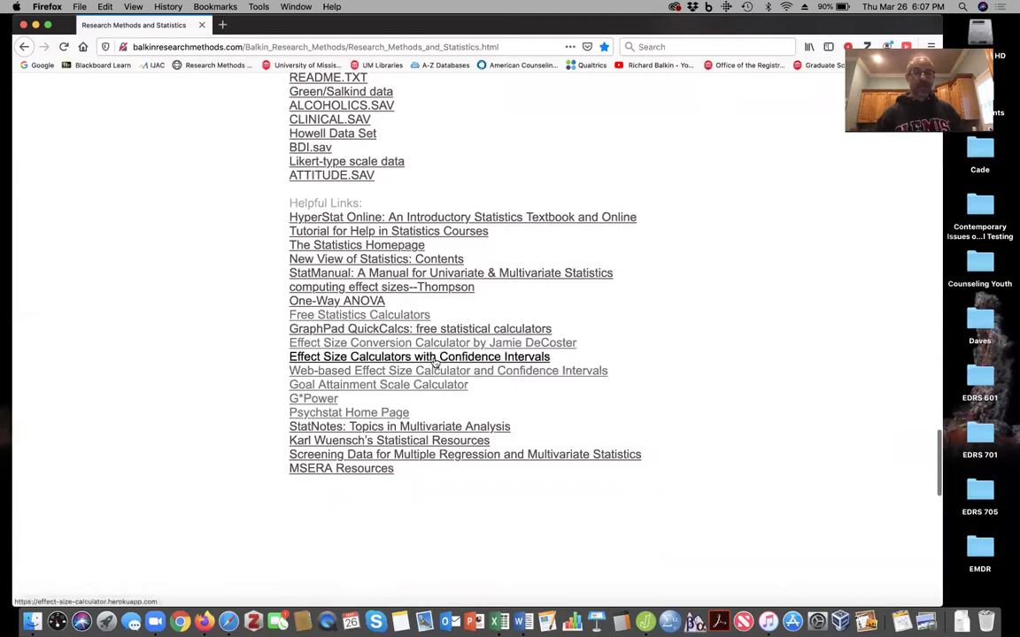
# - Open the Effect Size Calculators site and scroll to the Partial eta-squared (Fixed effects) calculator
pyautogui.click(434, 357)
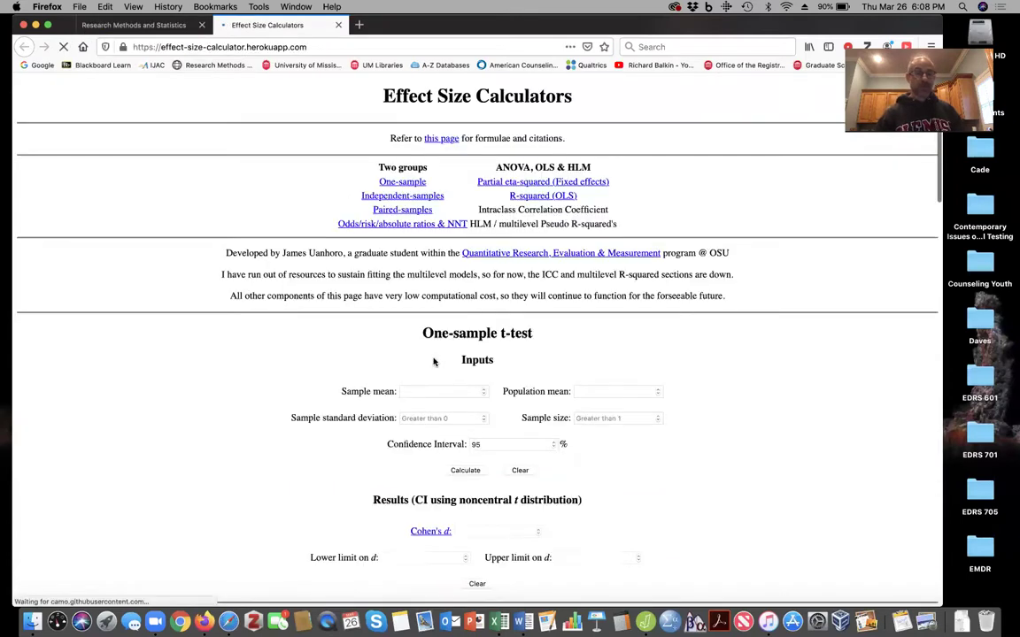
pyautogui.scroll(-15, 434, 362)
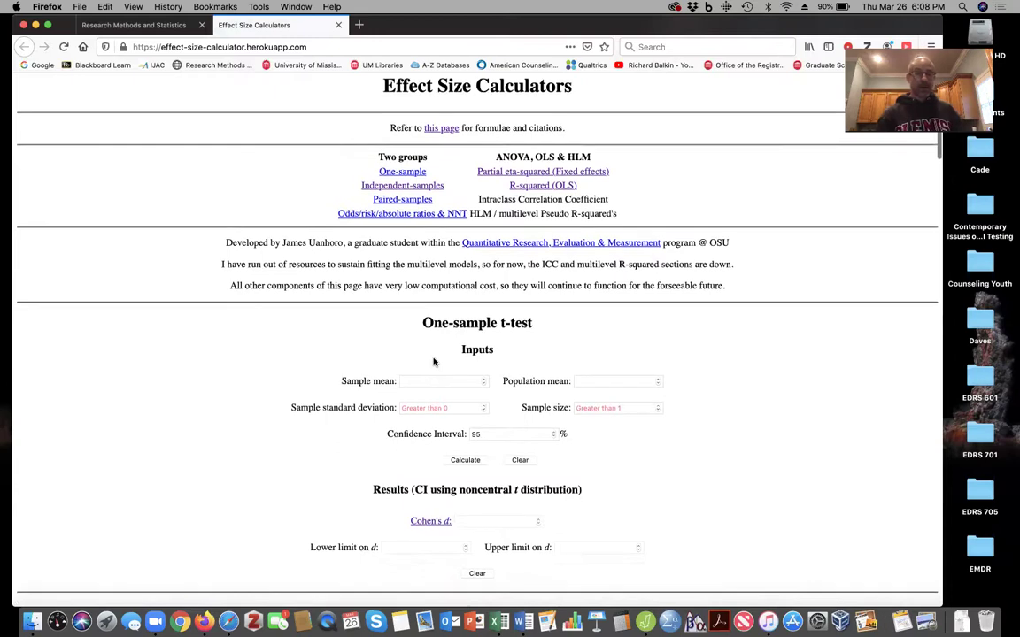
pyautogui.scroll(-15, 434, 362)
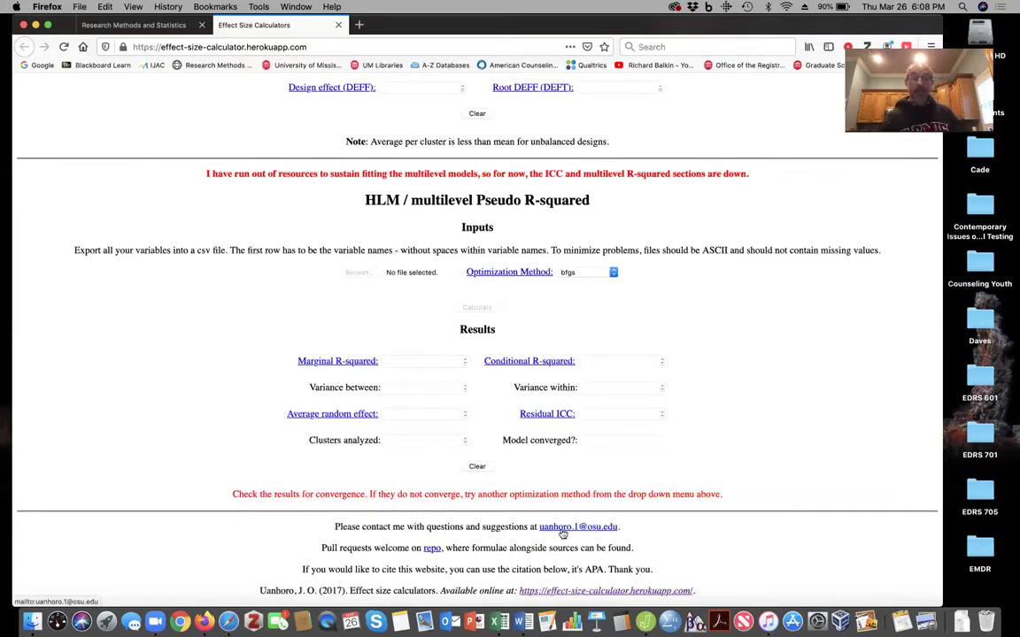
pyautogui.scroll(8, 502, 482)
pyautogui.scroll(8, 546, 479)
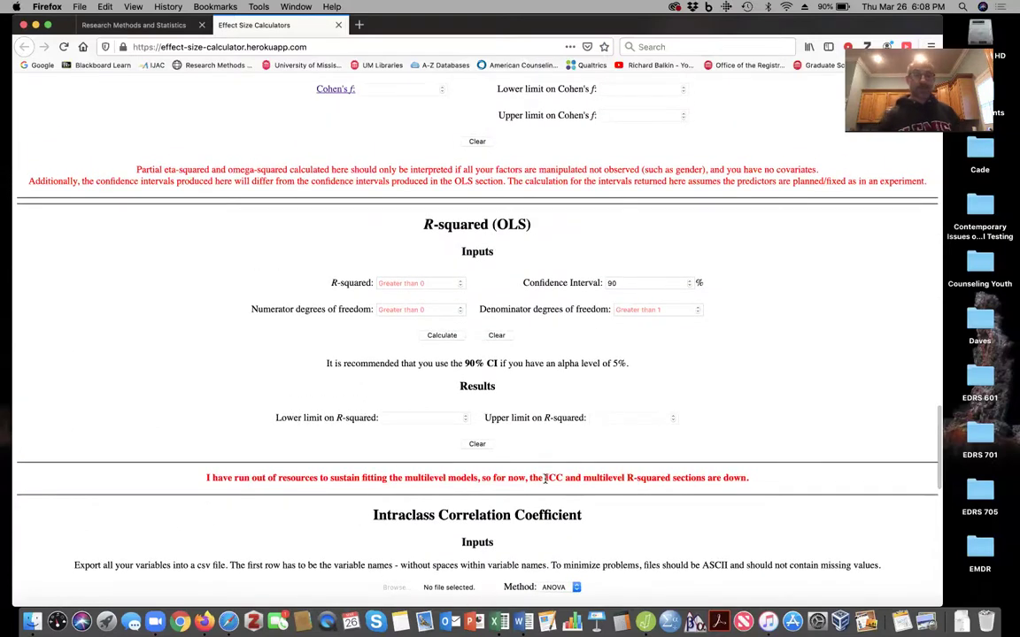
pyautogui.scroll(7, 460, 422)
pyautogui.scroll(2, 461, 422)
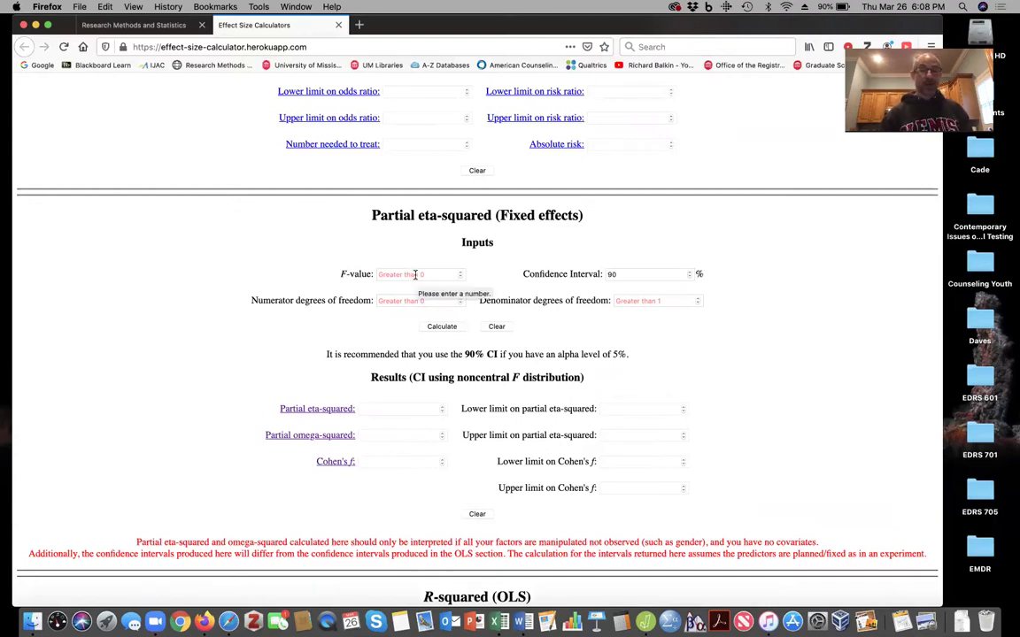
# - Place JASP's ANOVA results on the right and the Firefox calculator on the left
pyautogui.hotkey('ctrl', 'Up')
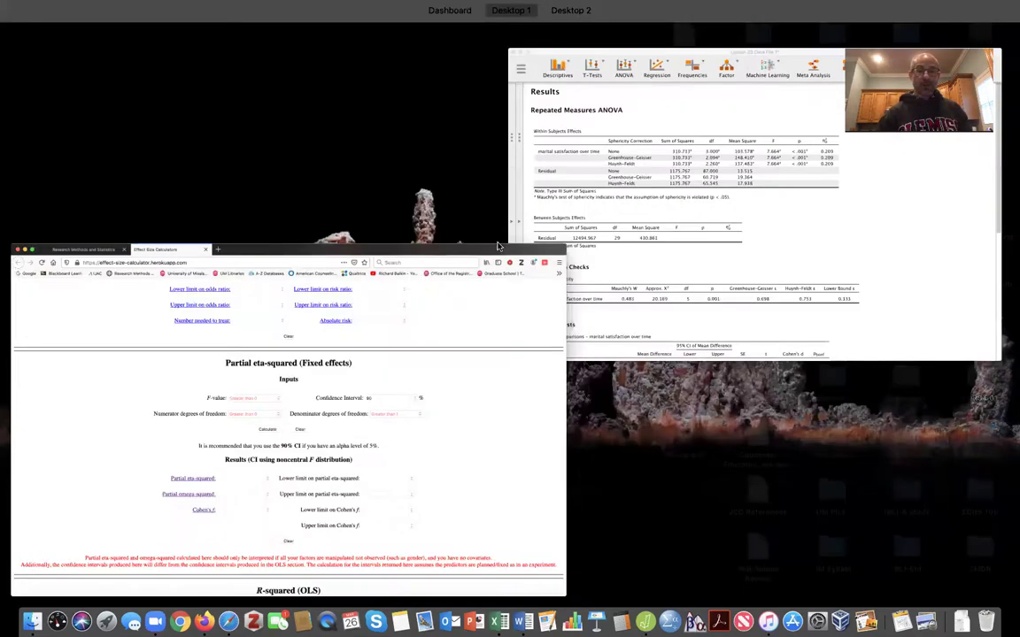
pyautogui.click(544, 147)
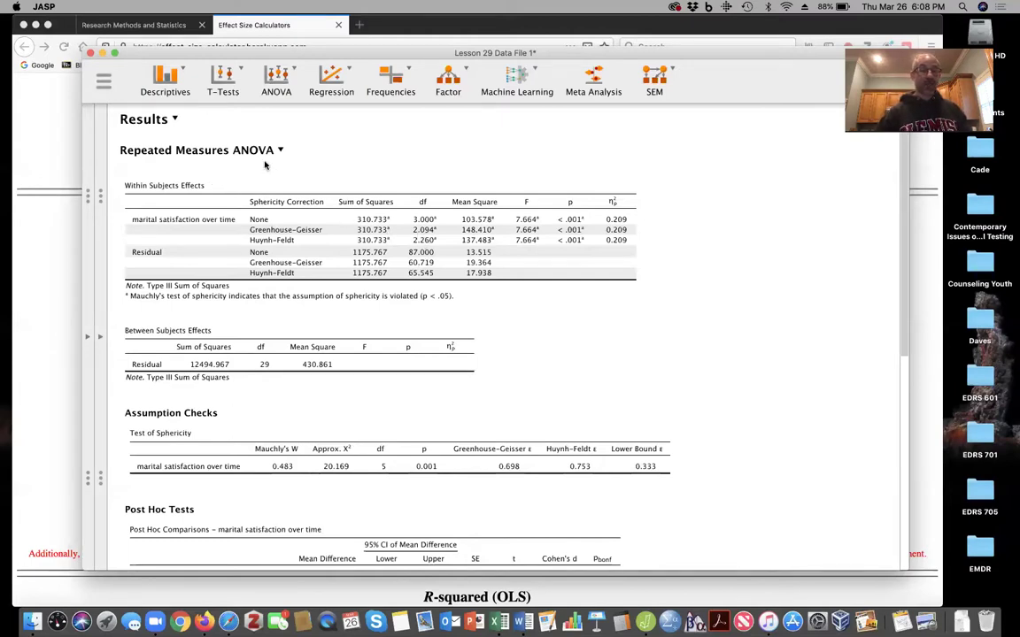
pyautogui.moveTo(298, 56); pyautogui.dragTo(576, 53)
pyautogui.click(280, 25)
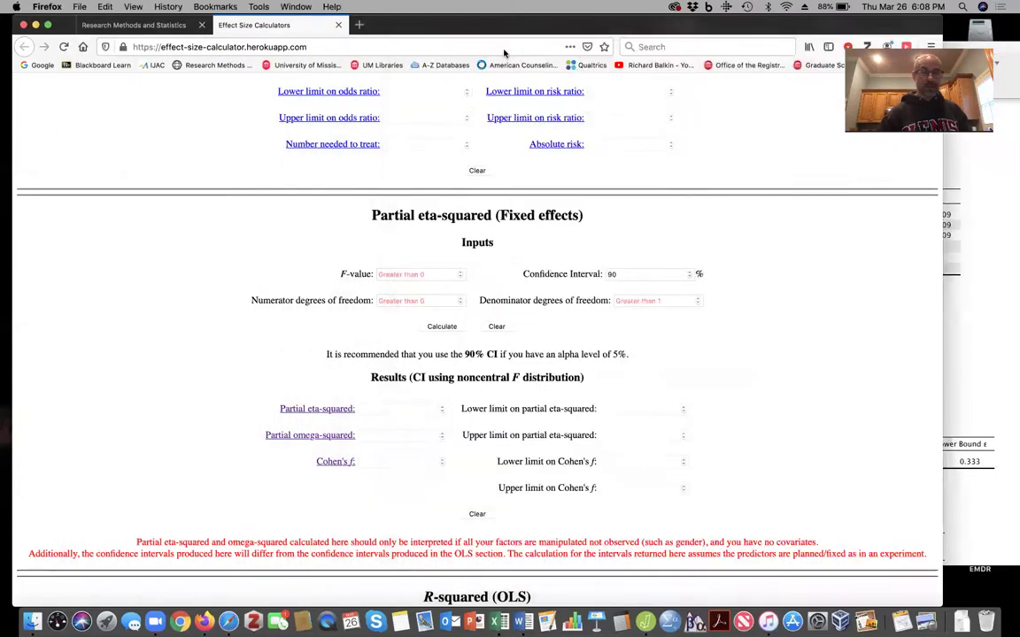
pyautogui.moveTo(744, 27); pyautogui.dragTo(584, 34)
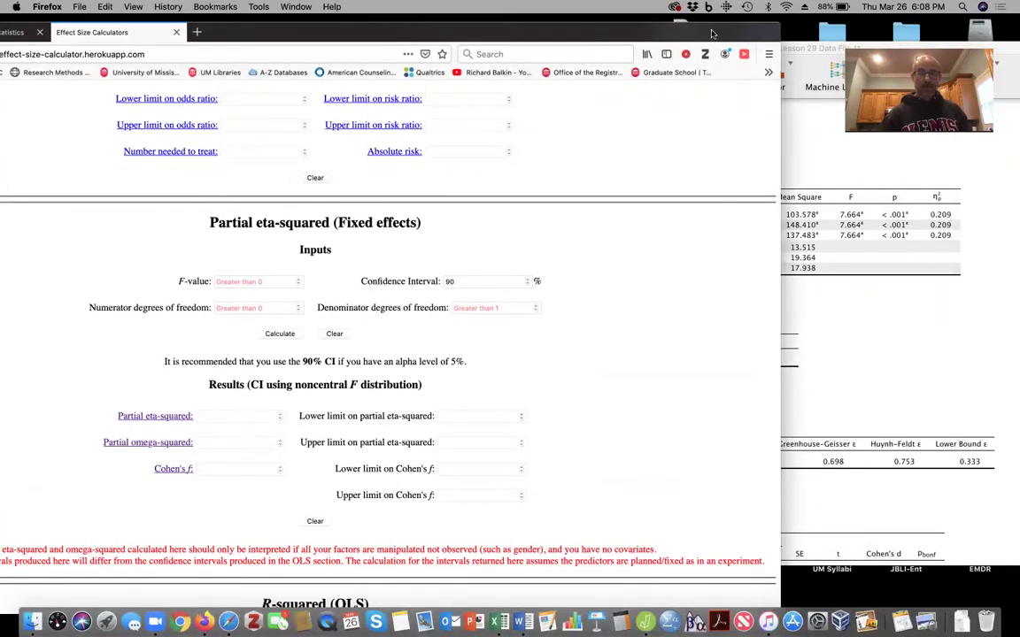
pyautogui.moveTo(712, 33); pyautogui.dragTo(649, 36)
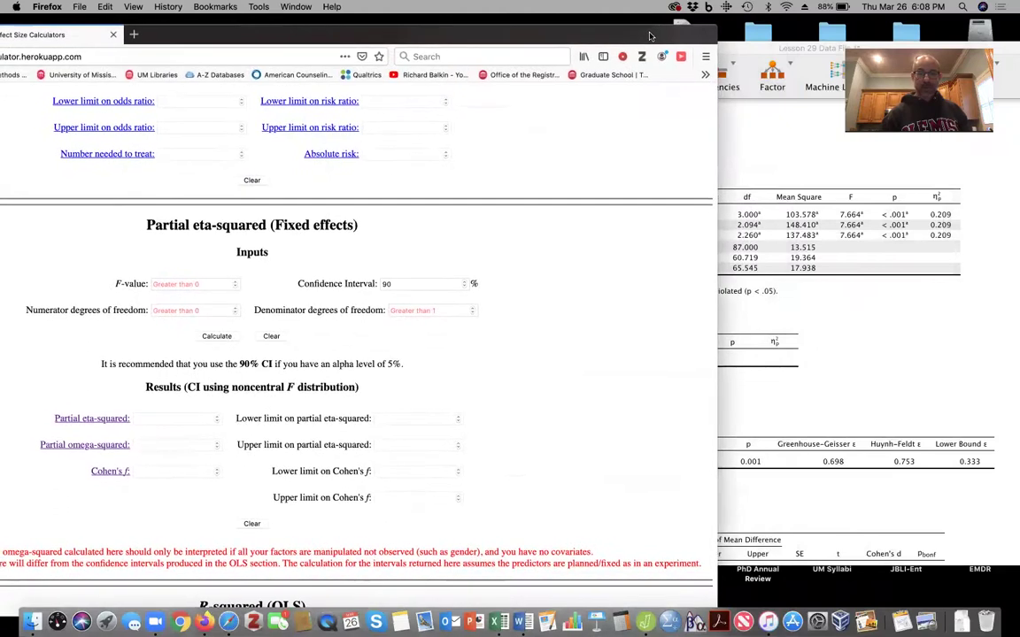
# - Enter F-value 7.664, numerator df 2.094 and denominator df 60.719 in the calculator
pyautogui.click(198, 281)
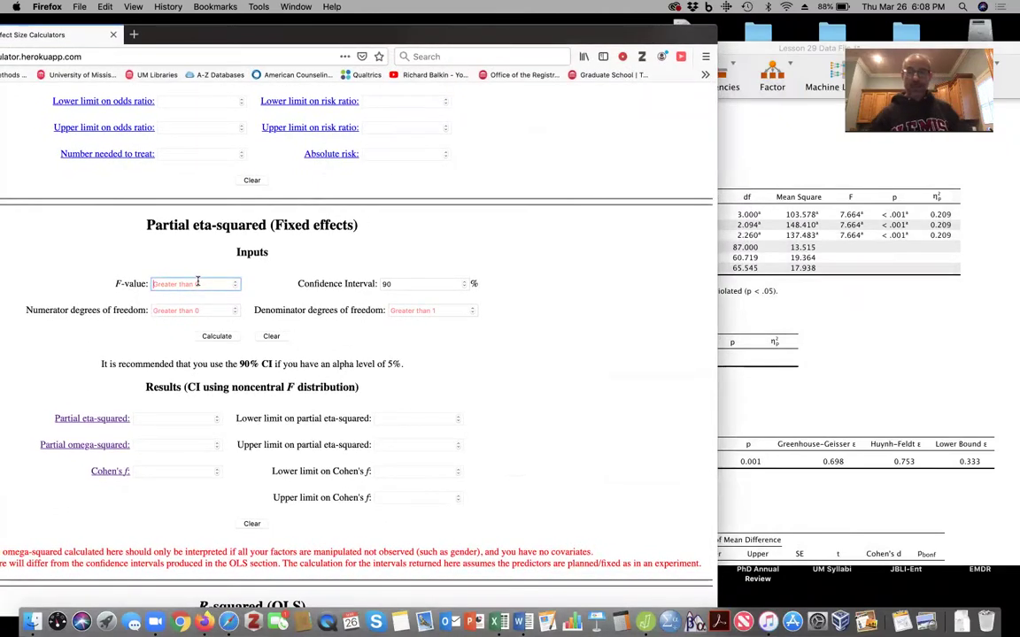
pyautogui.write('7.664')
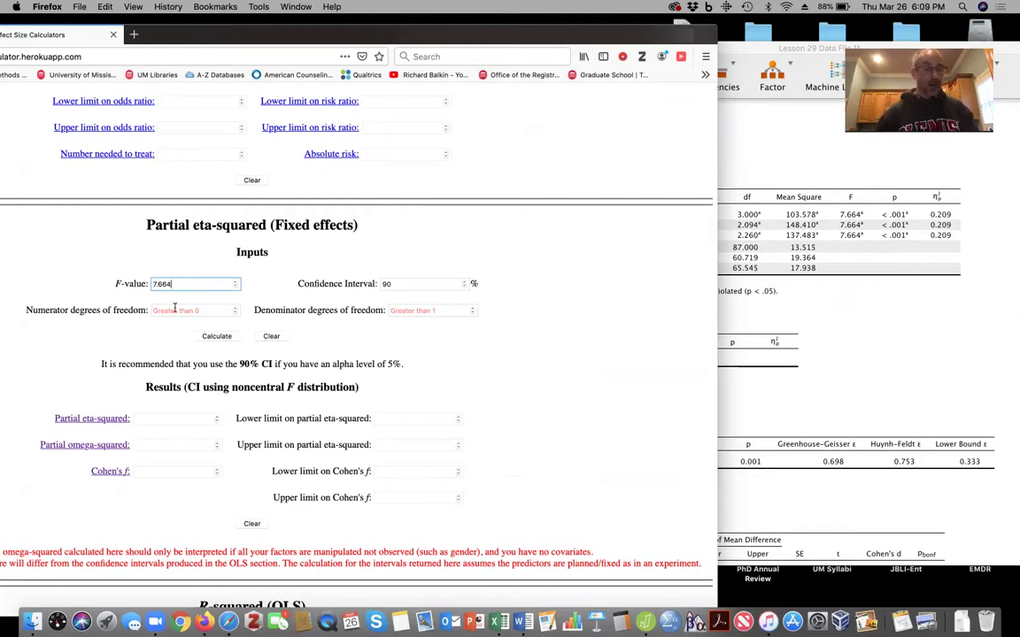
pyautogui.click(177, 310)
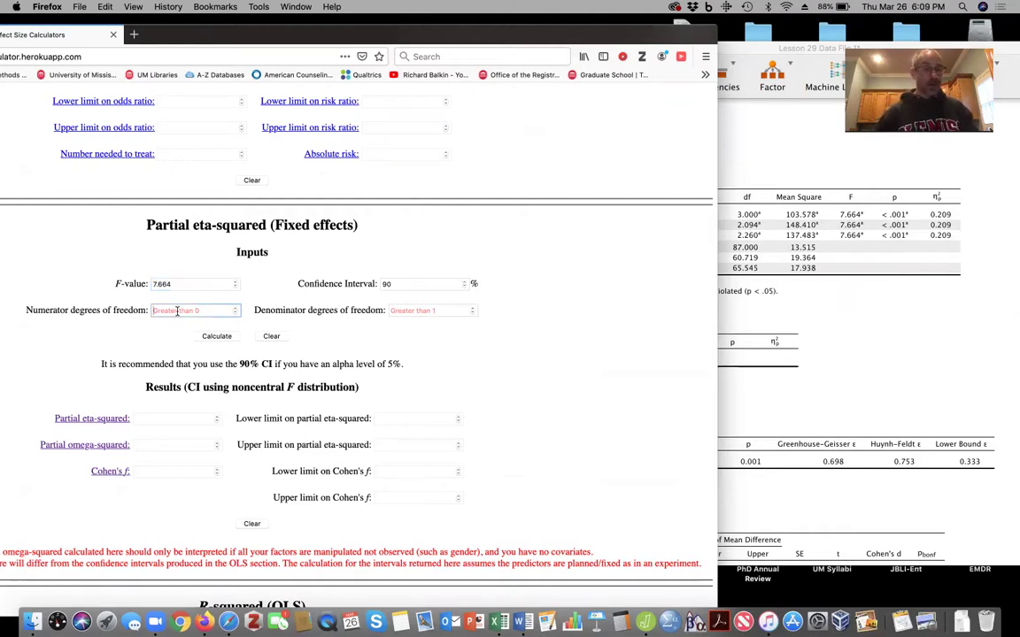
pyautogui.write('2')
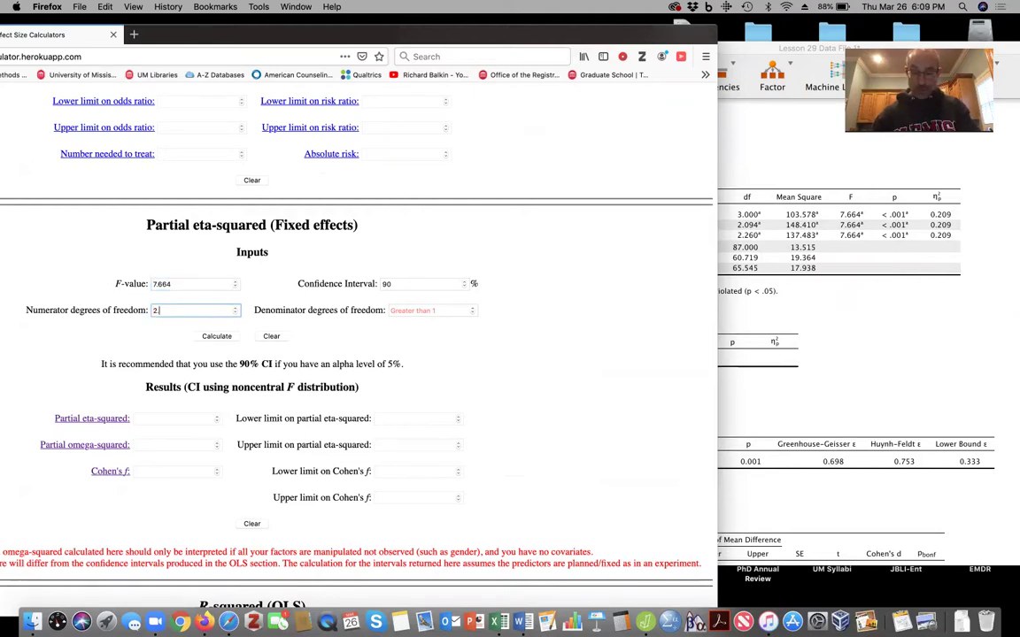
pyautogui.write('.094')
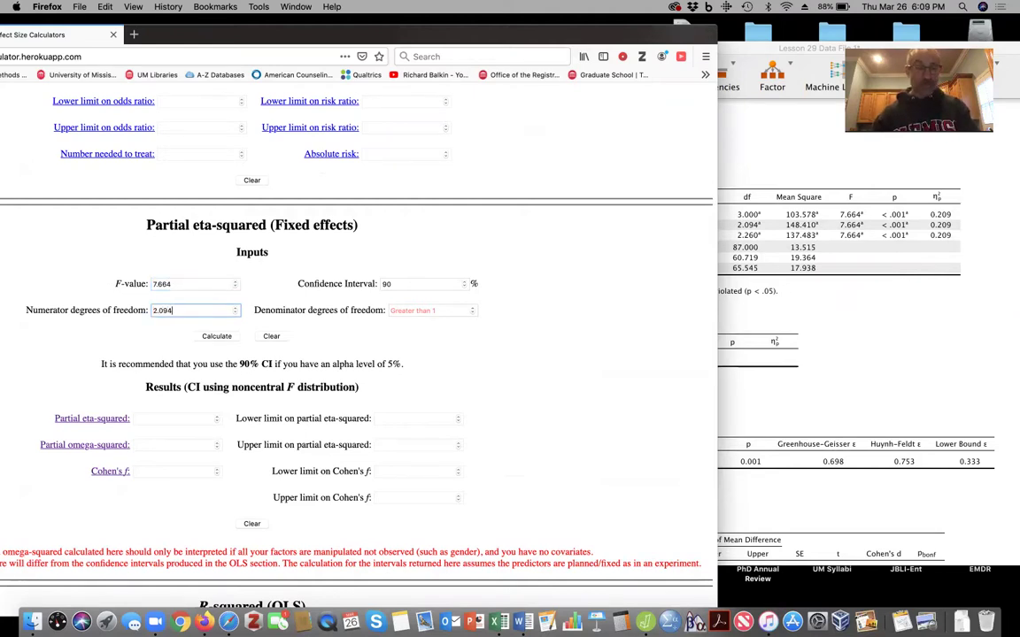
pyautogui.click(409, 310)
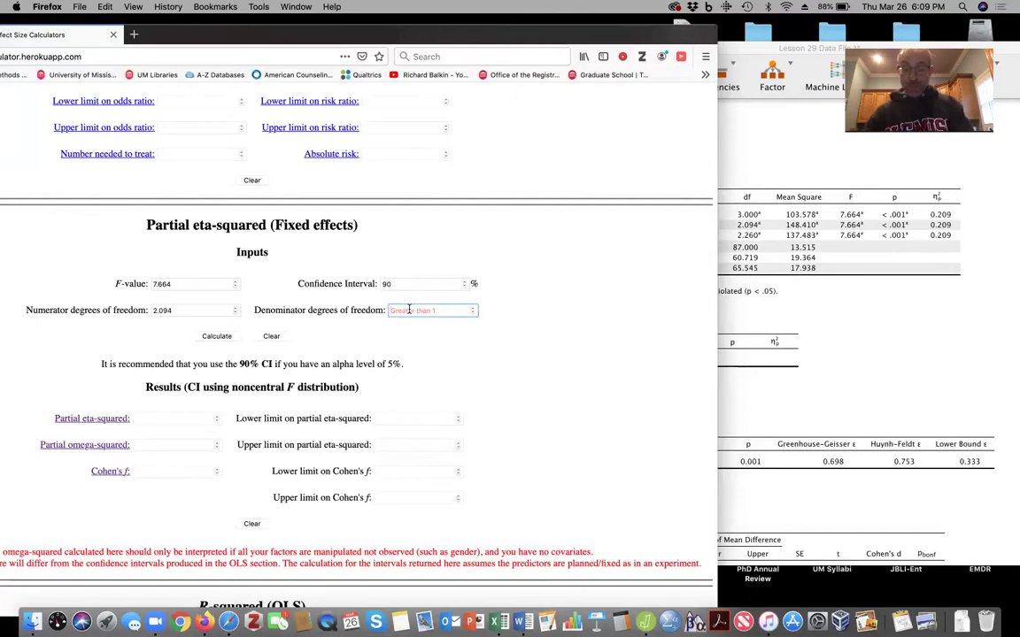
pyautogui.write('60.719')
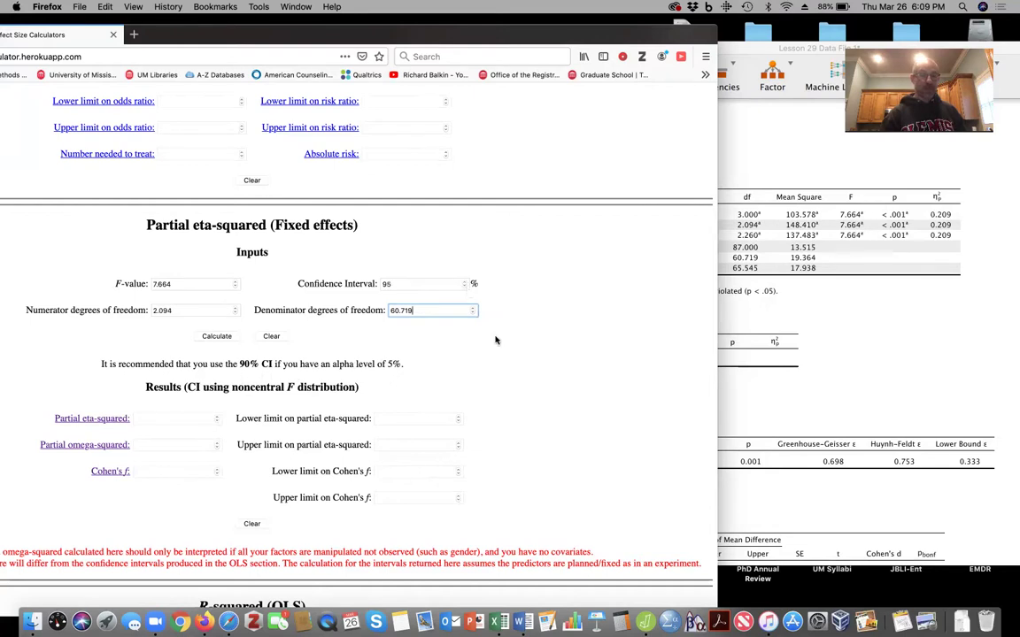
pyautogui.scroll(-3, 503, 362)
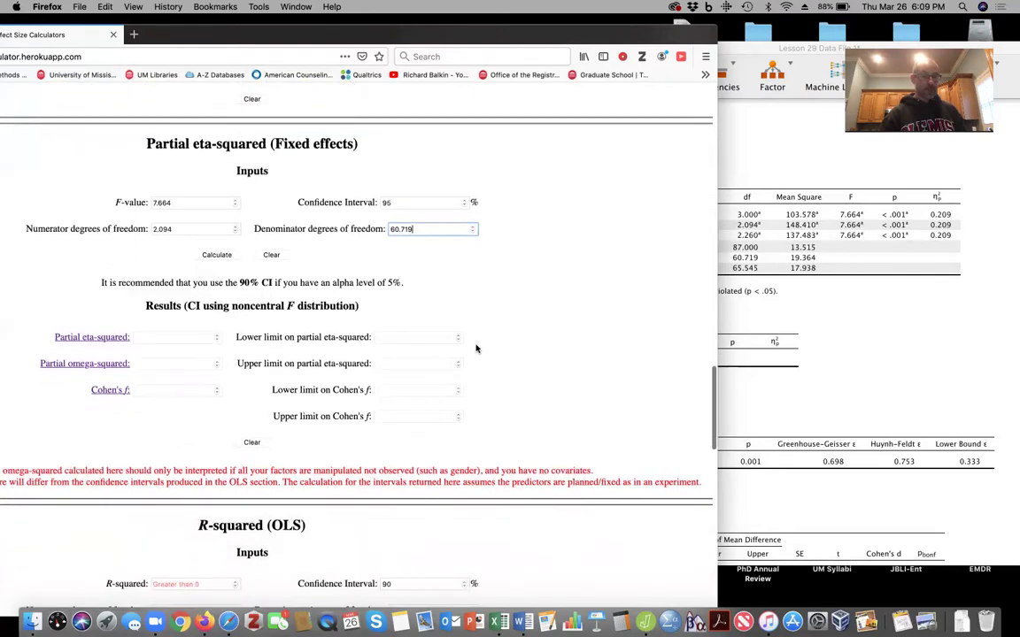
# - Calculate partial eta-squared 0.2090524 with 95% limits 0.0427725 to 0.3581453
pyautogui.click(222, 255)
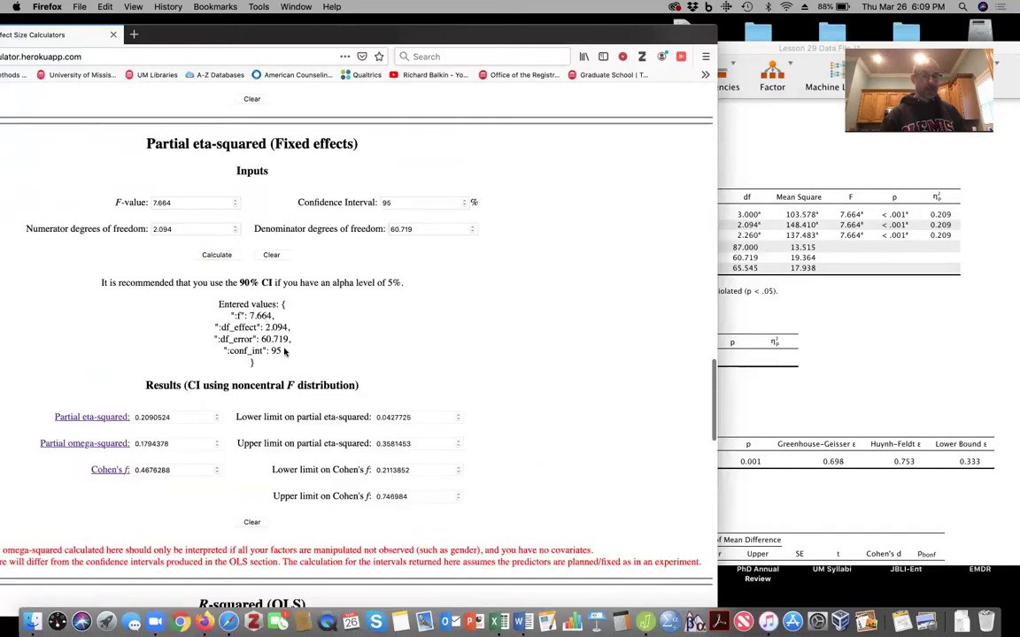
pyautogui.scroll(-3, 285, 352)
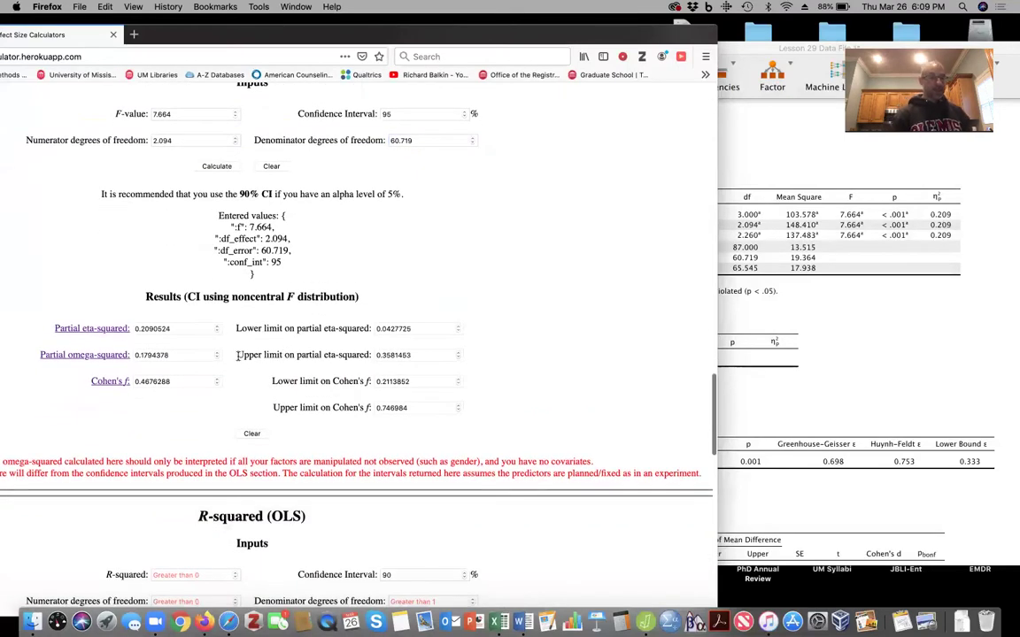